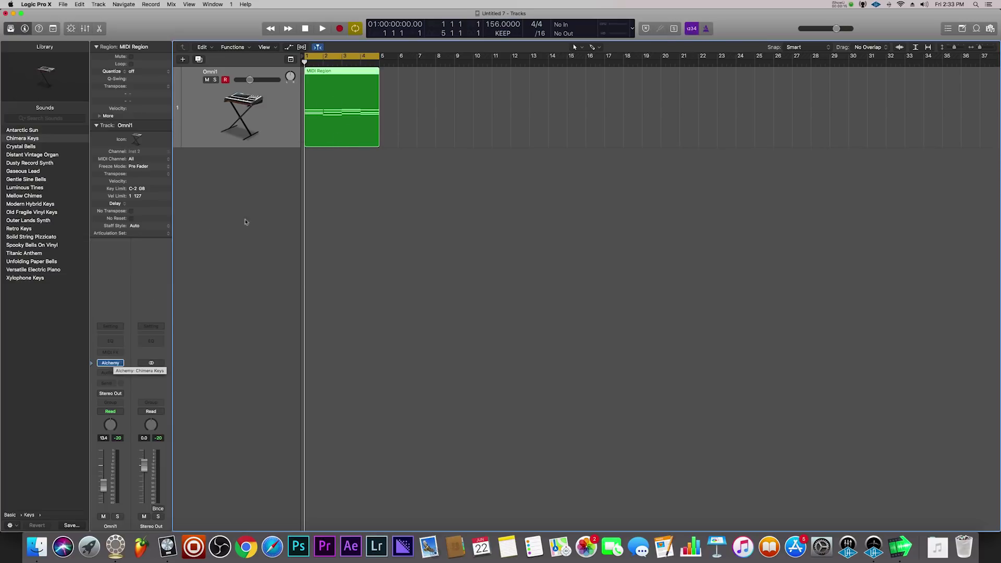
Select the MIDI region on the Omni1 track.
{"action": "left_click", "coordinate": [342, 139]}
Open the region's chord notes in the Piano Roll and play them through once.
{"action": "key", "text": "e"}
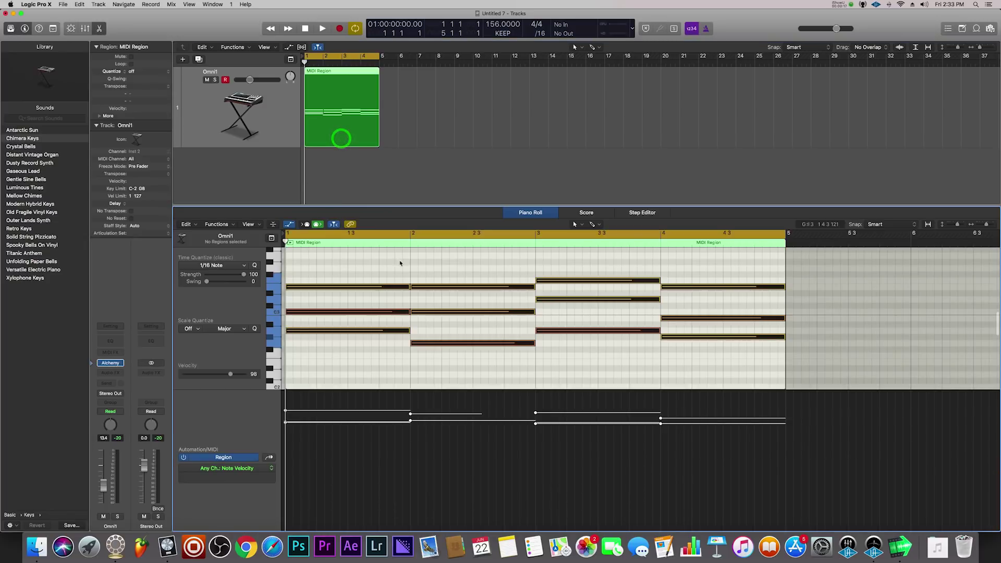
{"action": "key", "text": "space"}
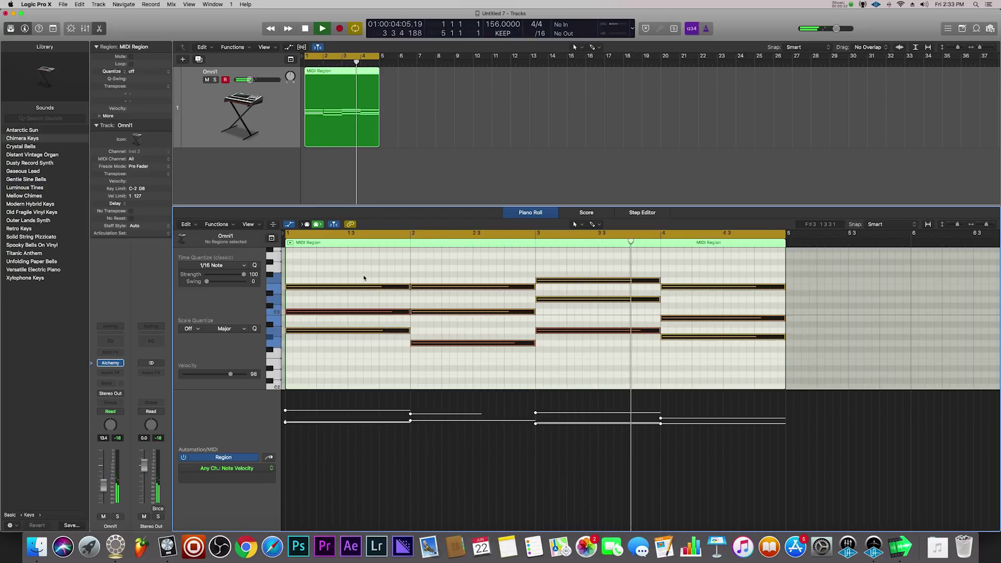
{"action": "key", "text": "space"}
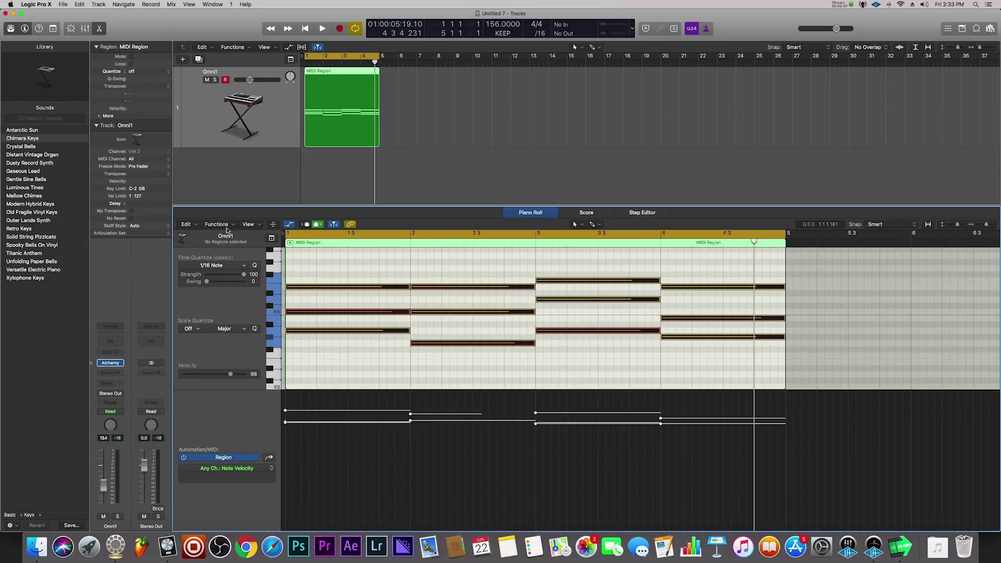
Apply the Random Velocity transform to all notes with a range of 44 to 127.
{"action": "left_click", "coordinate": [226, 225]}
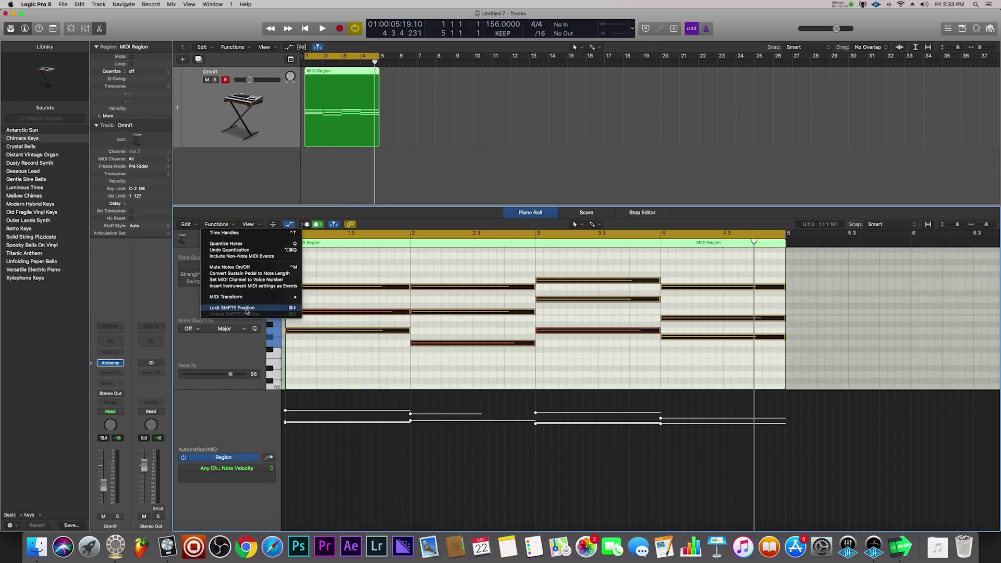
{"action": "mouse_move", "coordinate": [238, 299]}
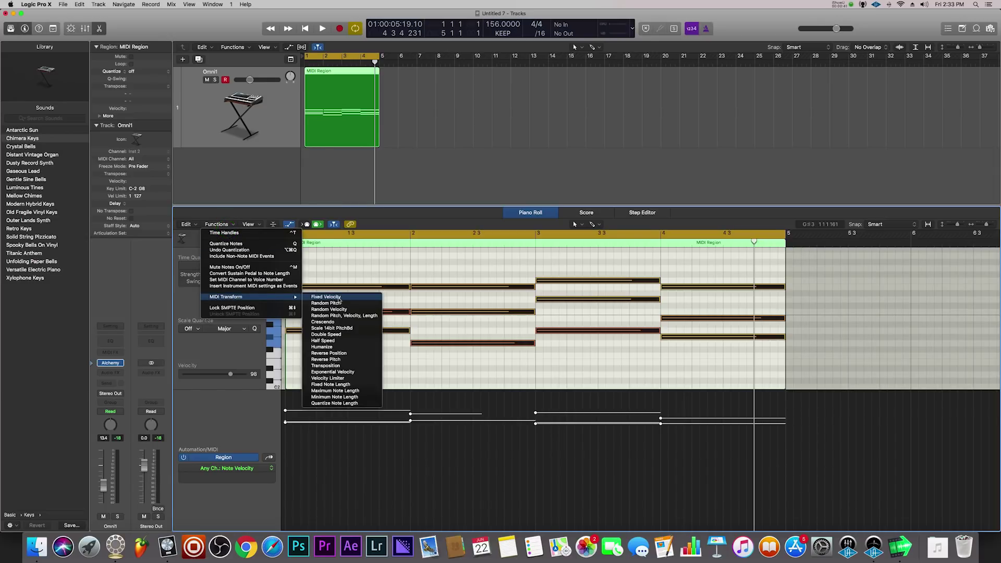
{"action": "left_click", "coordinate": [343, 310]}
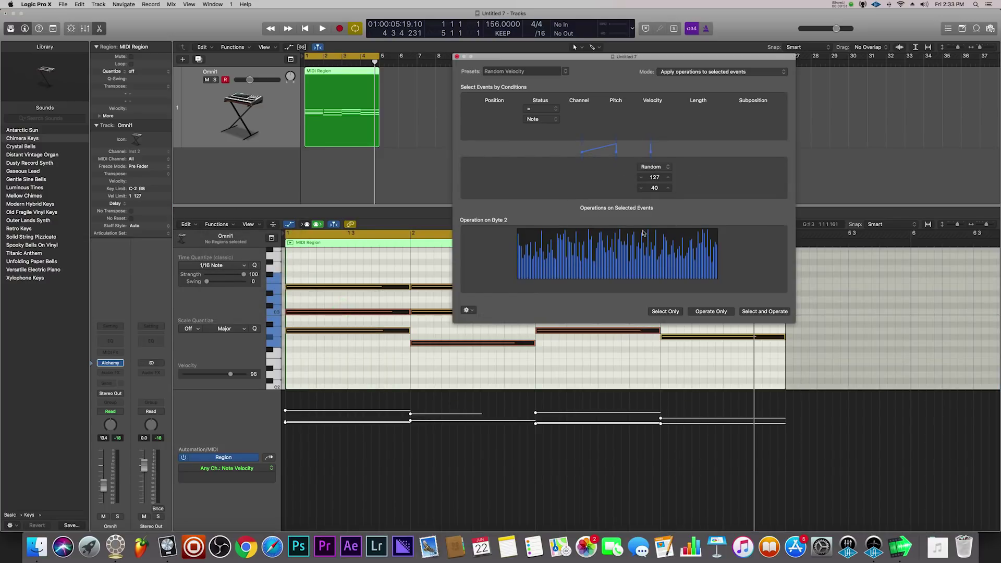
{"action": "left_click", "coordinate": [641, 178]}
{"action": "left_click", "coordinate": [669, 179]}
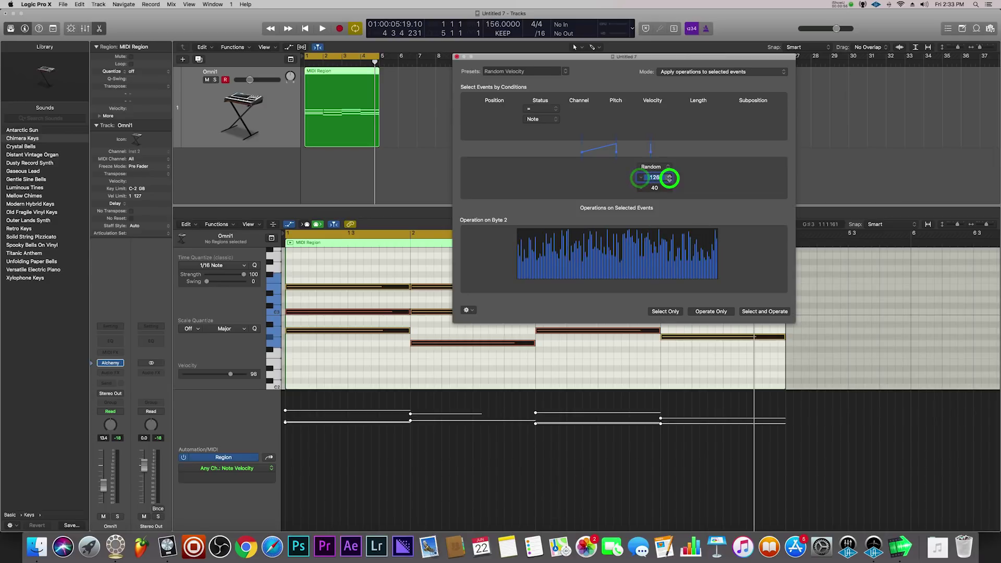
{"action": "left_click", "coordinate": [669, 188]}
{"action": "left_click", "coordinate": [669, 188]}
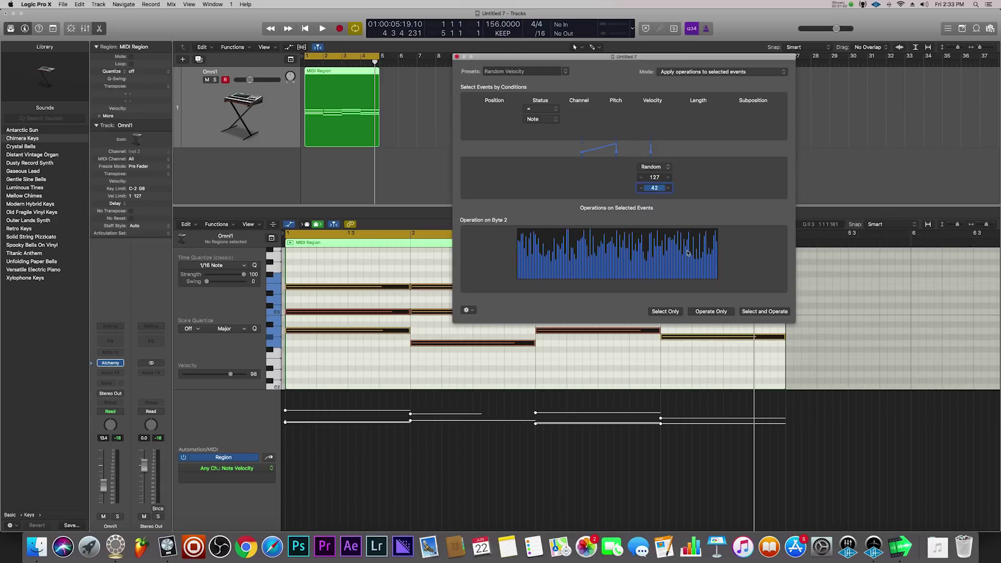
{"action": "left_click", "coordinate": [669, 187]}
{"action": "left_click", "coordinate": [670, 187]}
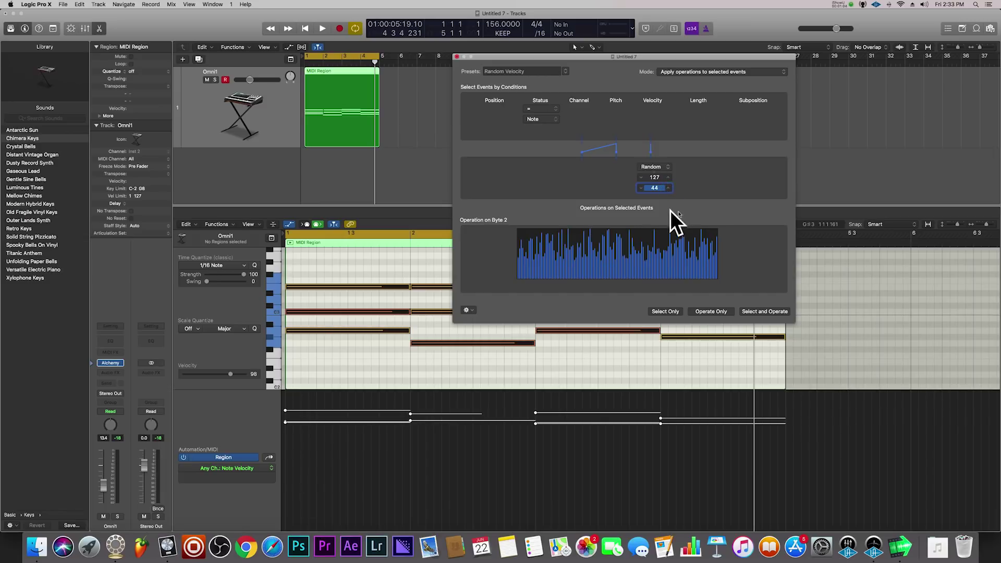
{"action": "left_click", "coordinate": [760, 313]}
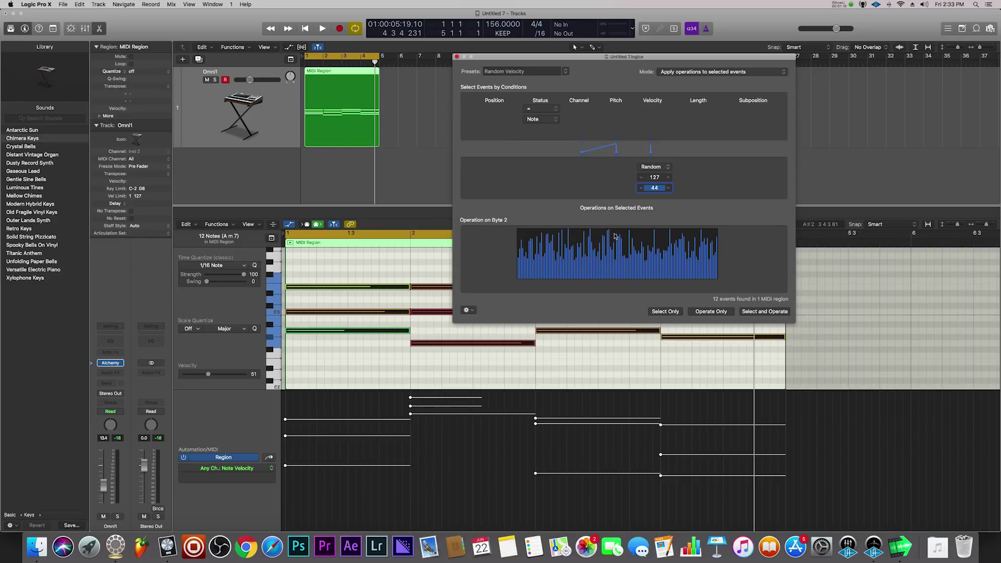
{"action": "left_click", "coordinate": [526, 248]}
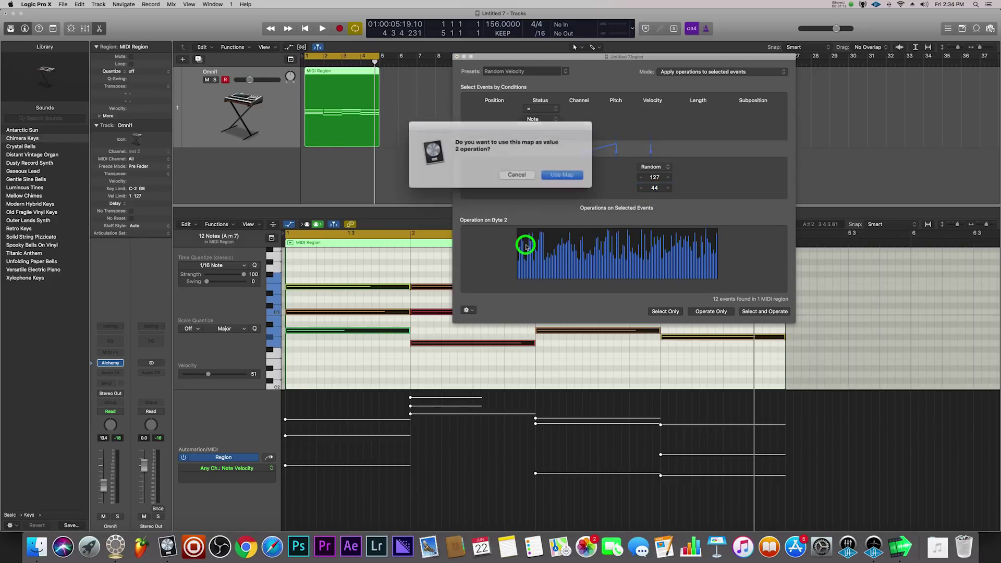
Remap velocities through a hand-drawn Universal Map curve, listen, then draw a fresh curve.
{"action": "left_click", "coordinate": [553, 176]}
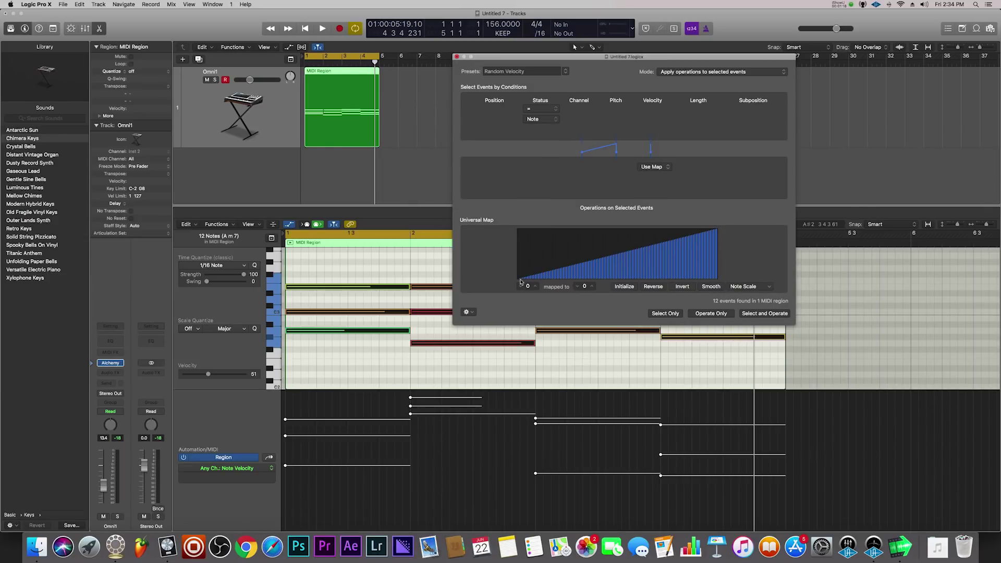
{"action": "mouse_move", "coordinate": [522, 260]}
{"action": "left_mouse_down"}
{"action": "mouse_move", "coordinate": [553, 259]}
{"action": "mouse_move", "coordinate": [519, 252]}
{"action": "mouse_move", "coordinate": [551, 263]}
{"action": "mouse_move", "coordinate": [695, 247]}
{"action": "mouse_move", "coordinate": [717, 266]}
{"action": "left_mouse_up"}
{"action": "left_click", "coordinate": [764, 315]}
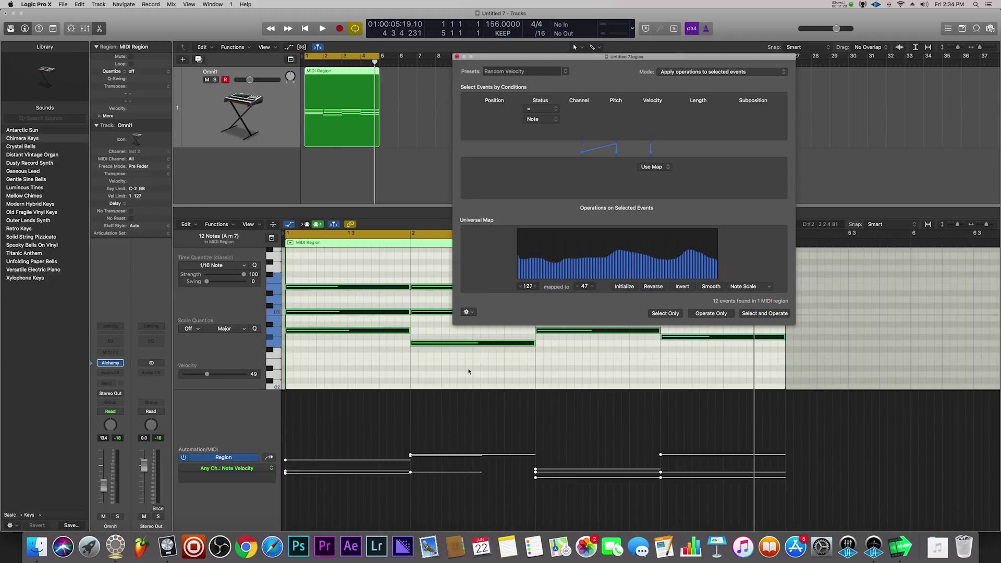
{"action": "key", "text": "space"}
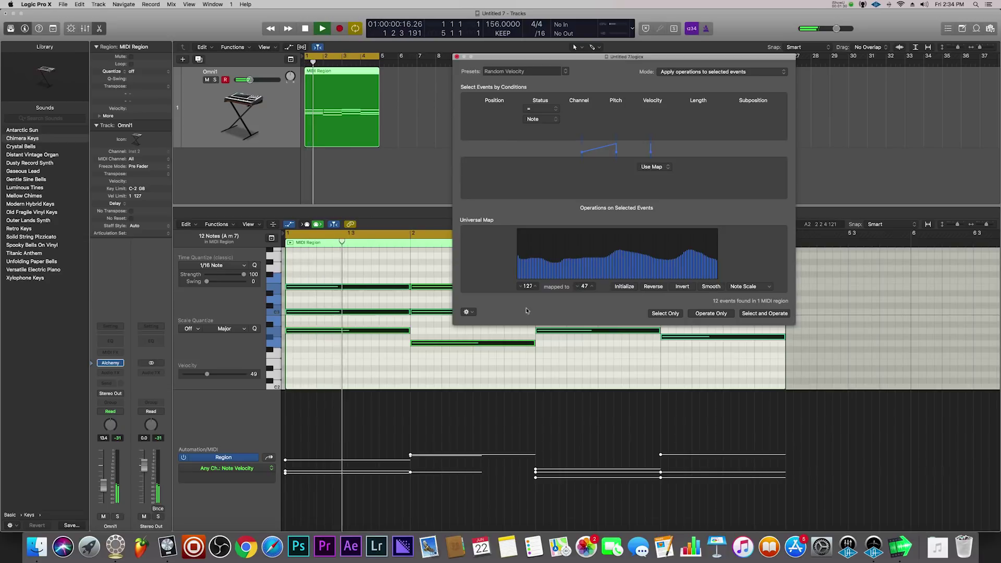
{"action": "mouse_move", "coordinate": [518, 246]}
{"action": "left_mouse_down"}
{"action": "mouse_move", "coordinate": [567, 243]}
{"action": "mouse_move", "coordinate": [717, 247]}
{"action": "mouse_move", "coordinate": [523, 248]}
{"action": "mouse_move", "coordinate": [724, 252]}
{"action": "left_mouse_up"}
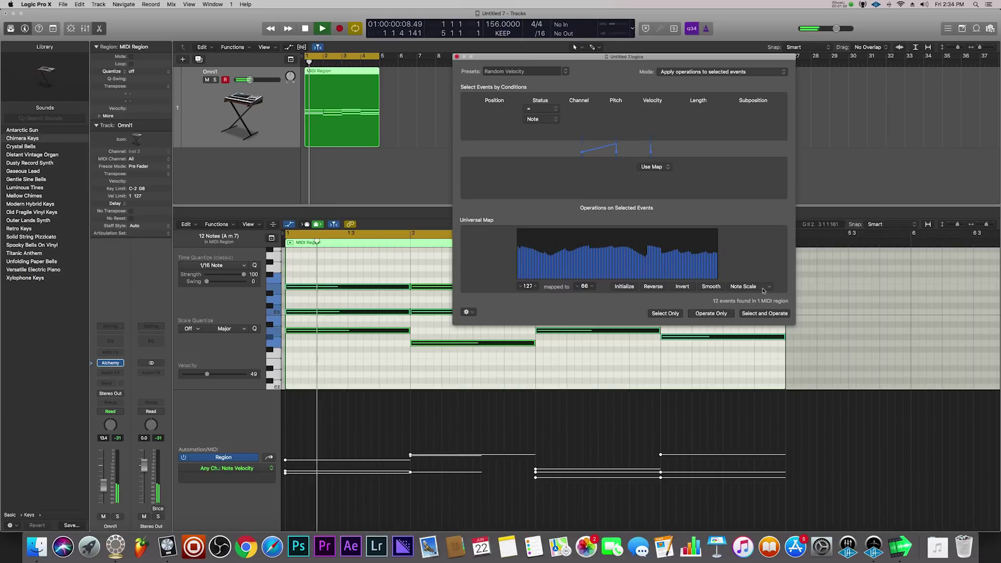
Apply the redrawn velocity map, listen, then redraw the curve across the whole map and reapply it.
{"action": "left_click", "coordinate": [761, 314]}
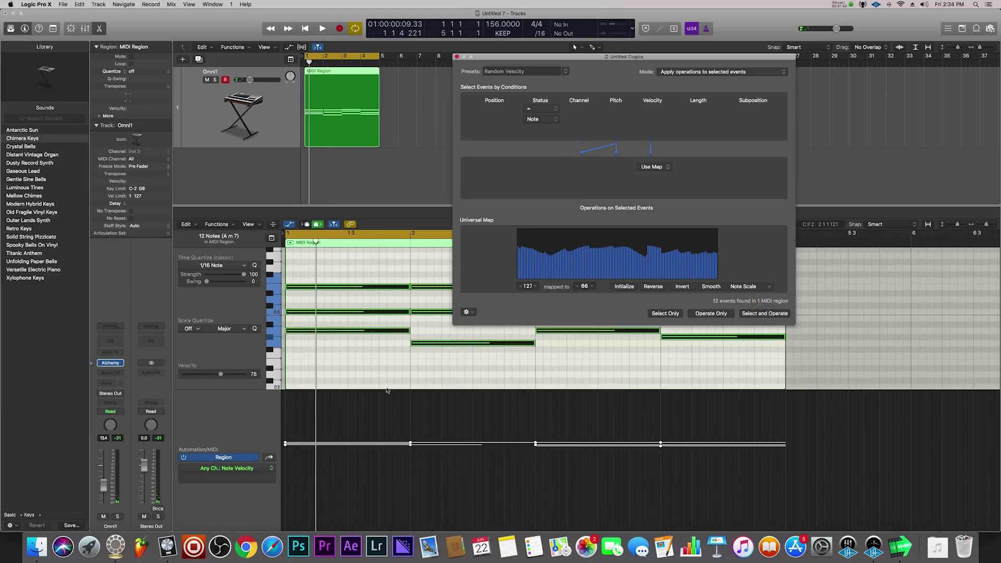
{"action": "key", "text": "space"}
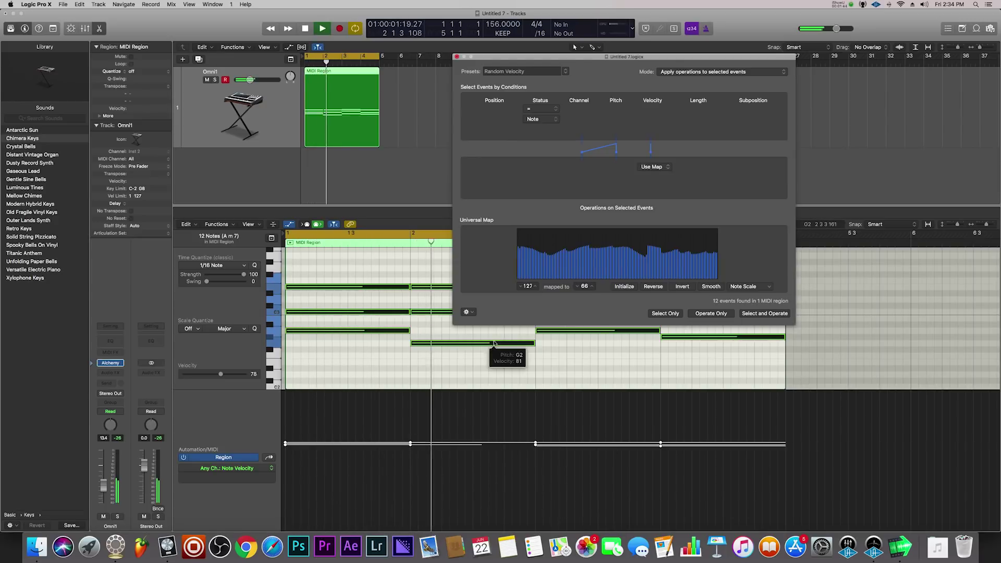
{"action": "key", "text": "space"}
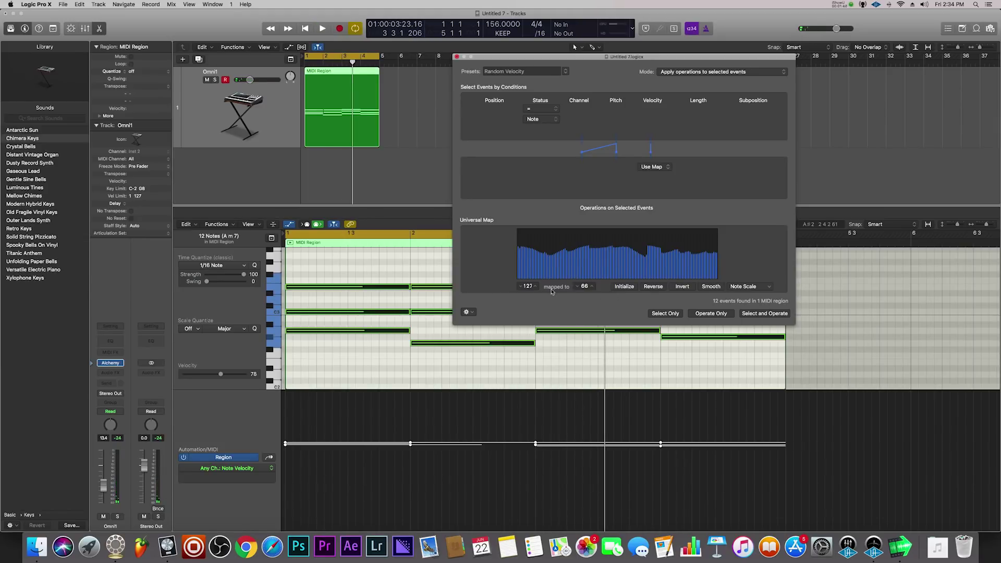
{"action": "mouse_move", "coordinate": [522, 254]}
{"action": "left_mouse_down"}
{"action": "mouse_move", "coordinate": [722, 256]}
{"action": "mouse_move", "coordinate": [518, 250]}
{"action": "mouse_move", "coordinate": [547, 260]}
{"action": "mouse_move", "coordinate": [727, 258]}
{"action": "left_mouse_up"}
{"action": "key", "text": "space"}
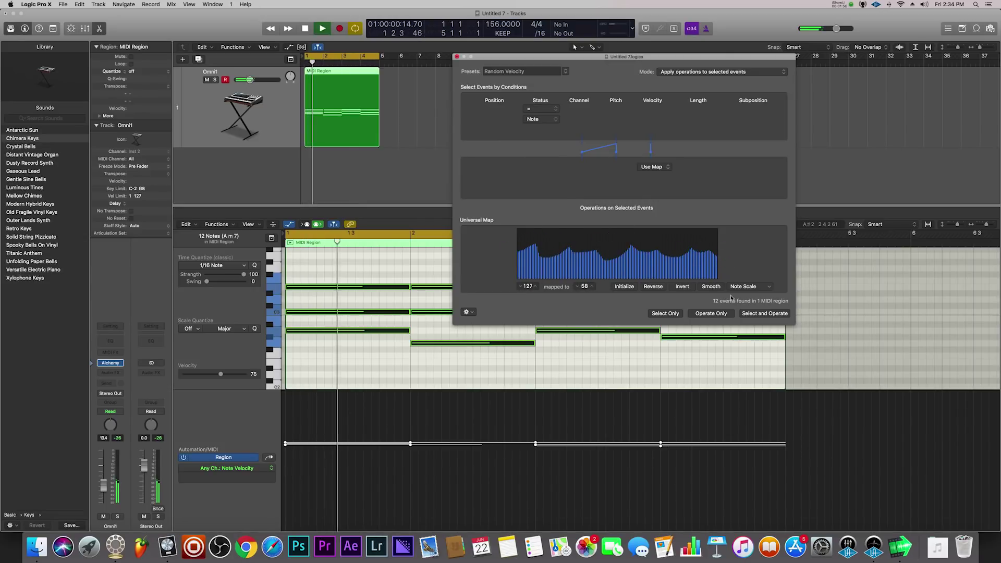
{"action": "left_click", "coordinate": [755, 313]}
{"action": "key", "text": "Return"}
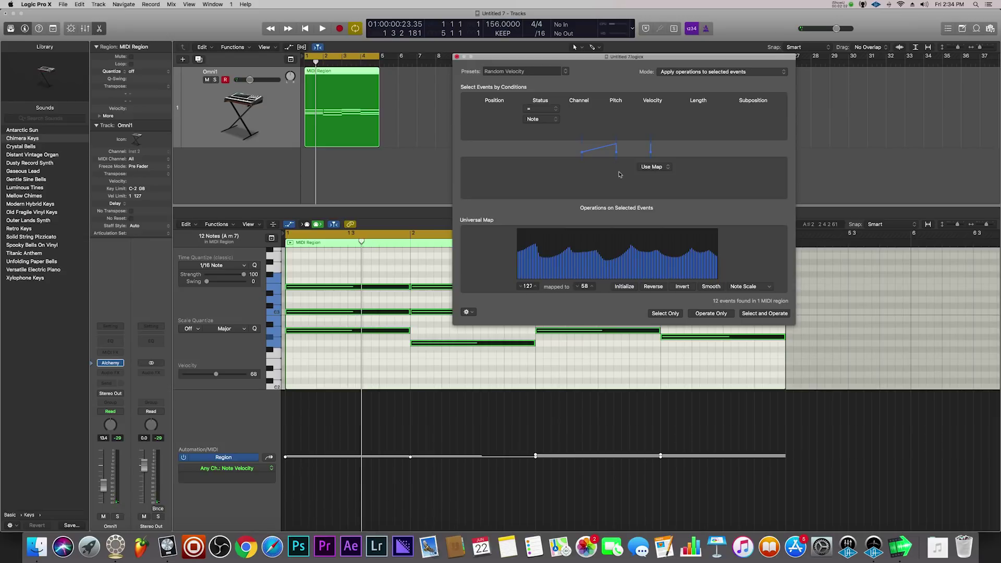
Reapply the velocity map several more times and transpose all notes up one semitone.
{"action": "left_click", "coordinate": [566, 72]}
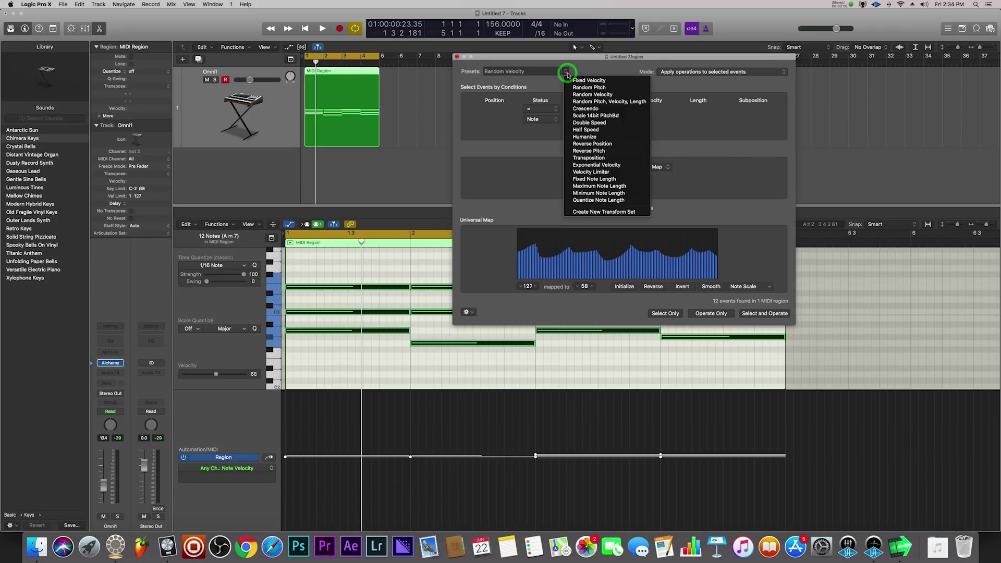
{"action": "left_click", "coordinate": [617, 73]}
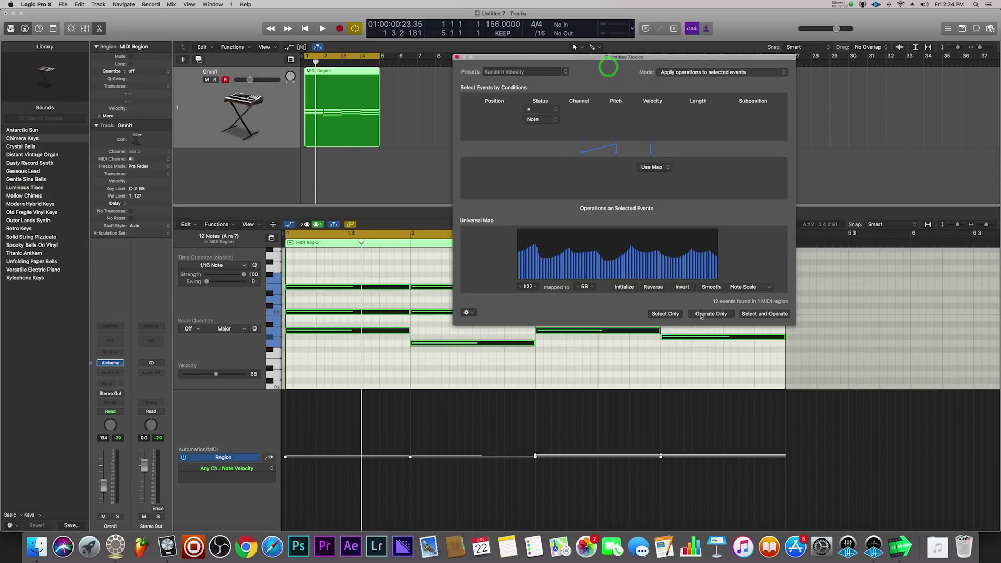
{"action": "left_click", "coordinate": [701, 315]}
{"action": "left_click", "coordinate": [695, 313]}
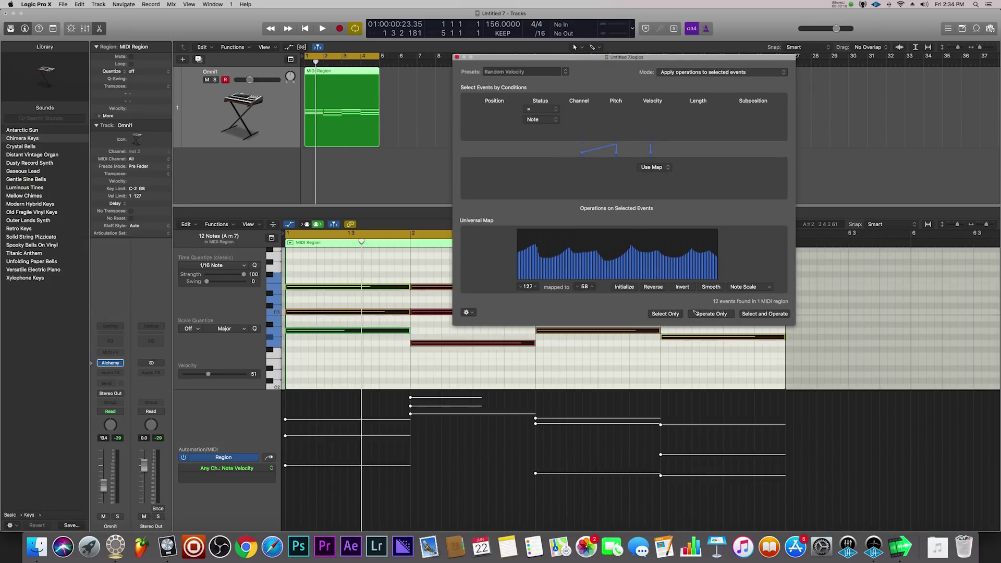
{"action": "left_click", "coordinate": [696, 312]}
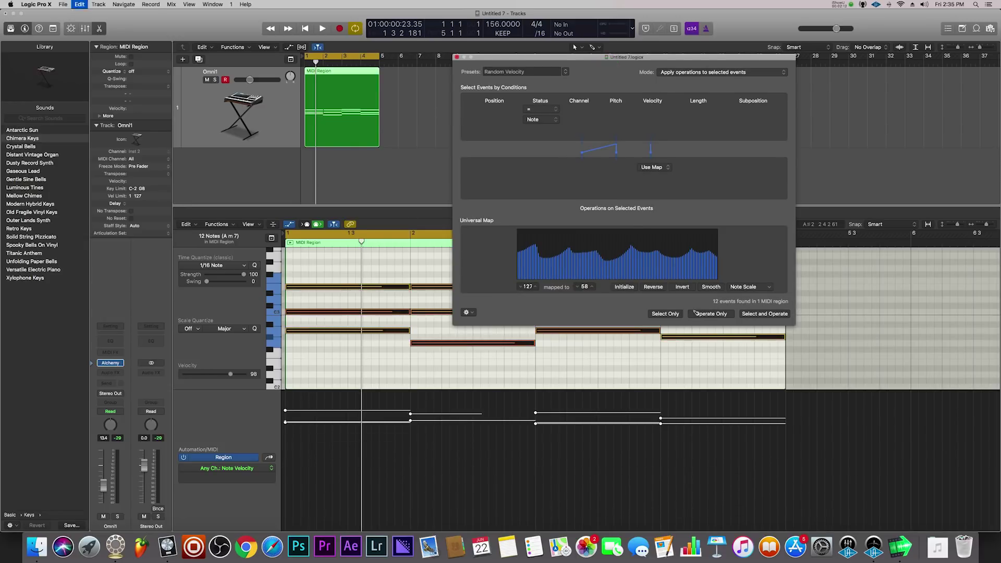
{"action": "key", "text": "alt+Up"}
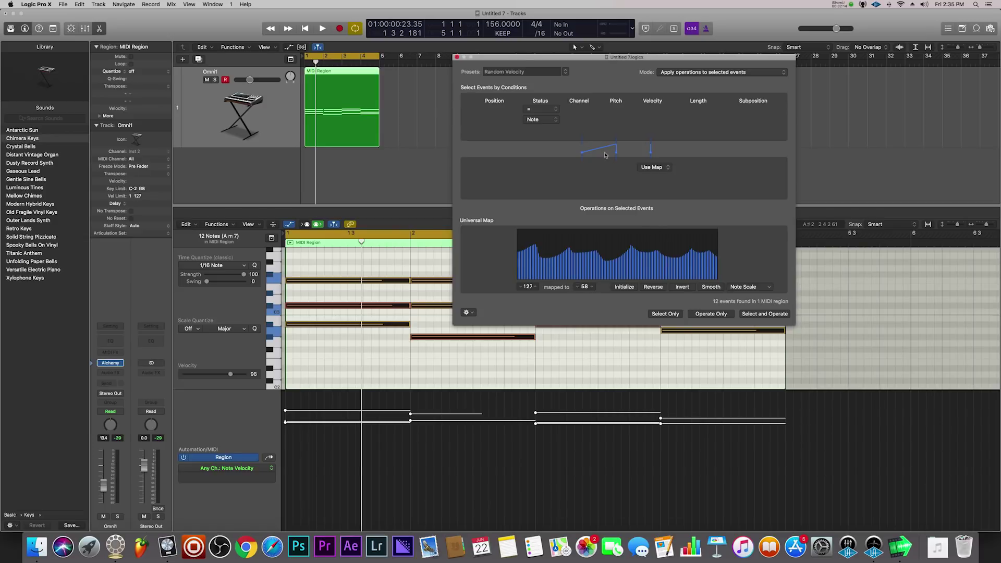
{"action": "left_click", "coordinate": [536, 73]}
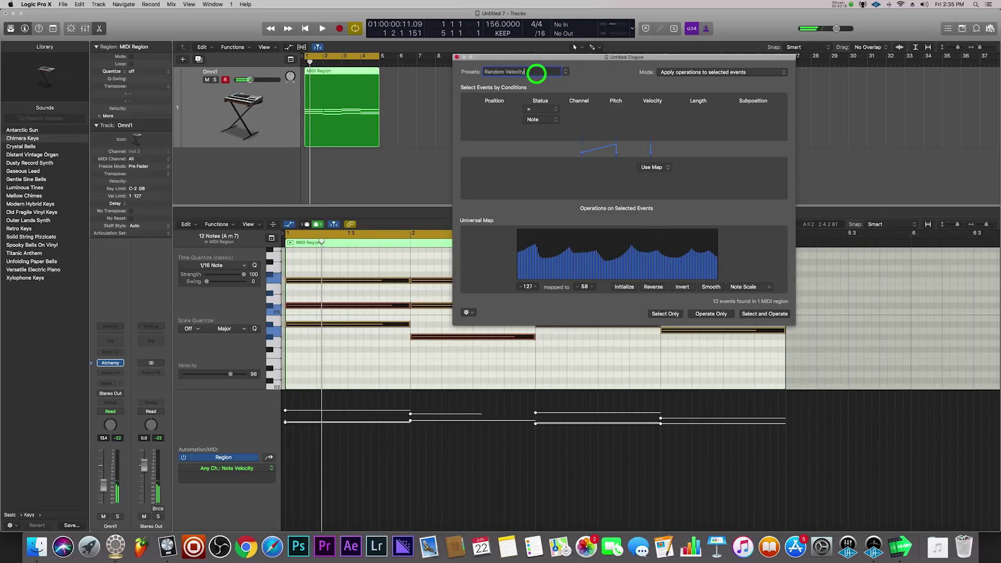
Apply the Crescendo preset, ramping velocities 1–127 across the notes, and play it back.
{"action": "left_click", "coordinate": [563, 73]}
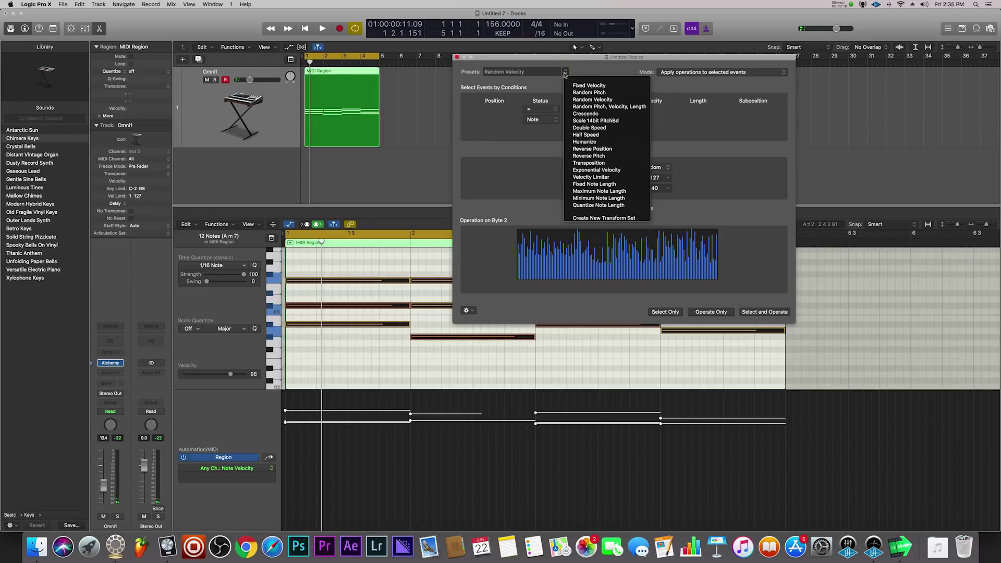
{"action": "left_click", "coordinate": [587, 114]}
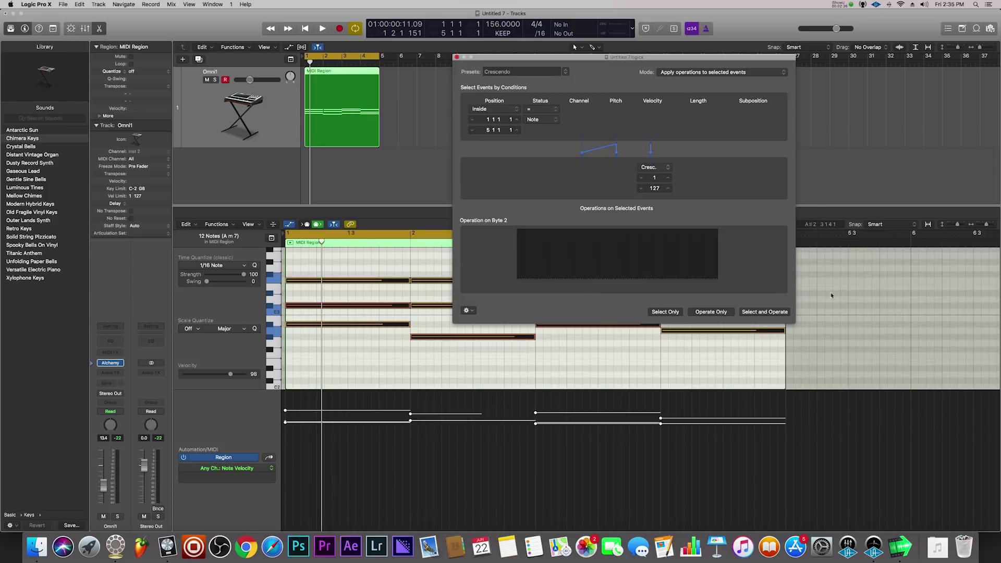
{"action": "left_click", "coordinate": [777, 311]}
{"action": "key", "text": "space"}
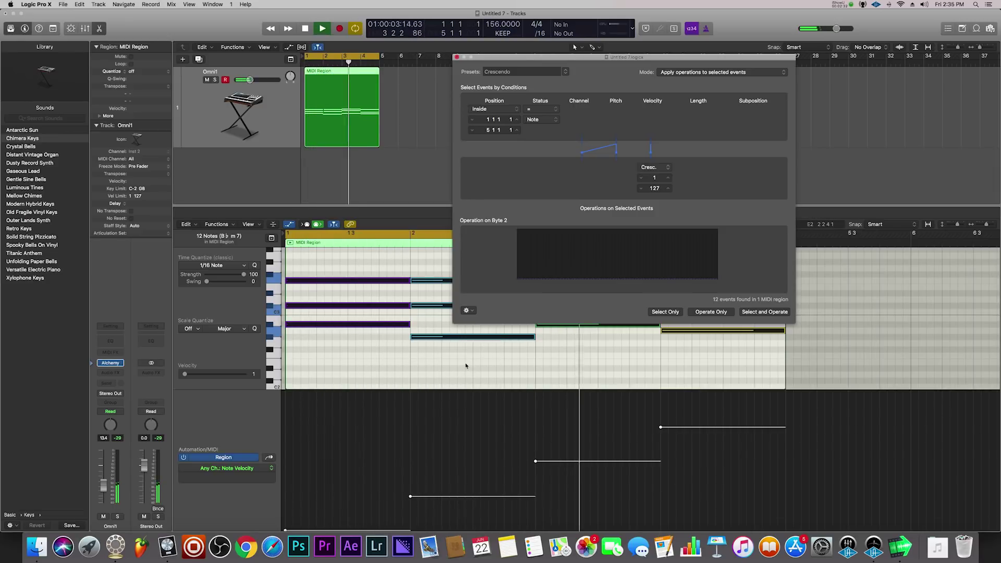
{"action": "key", "text": "space"}
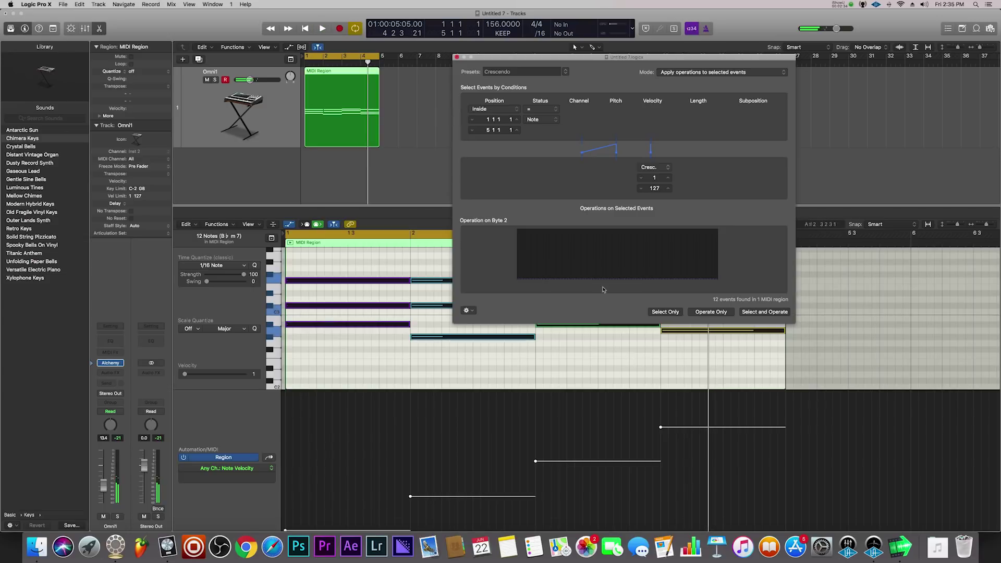
Move the MIDI Transform window aside to reveal more notes and bring up the preset list.
{"action": "left_click_drag", "start_coordinate": [579, 63], "coordinate": [712, 3]}
{"action": "left_click_drag", "start_coordinate": [628, 10], "coordinate": [622, 11]}
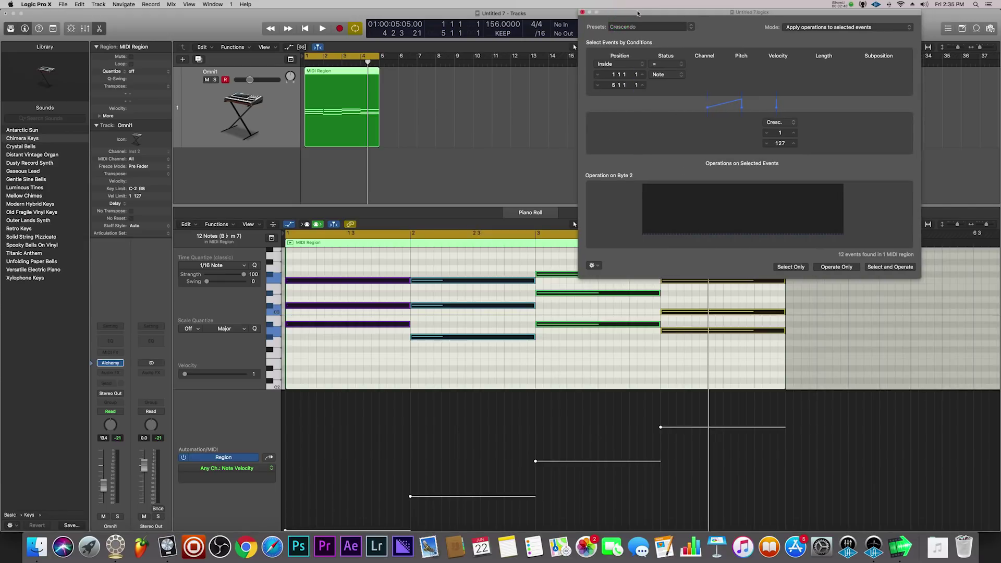
{"action": "left_click", "coordinate": [691, 27]}
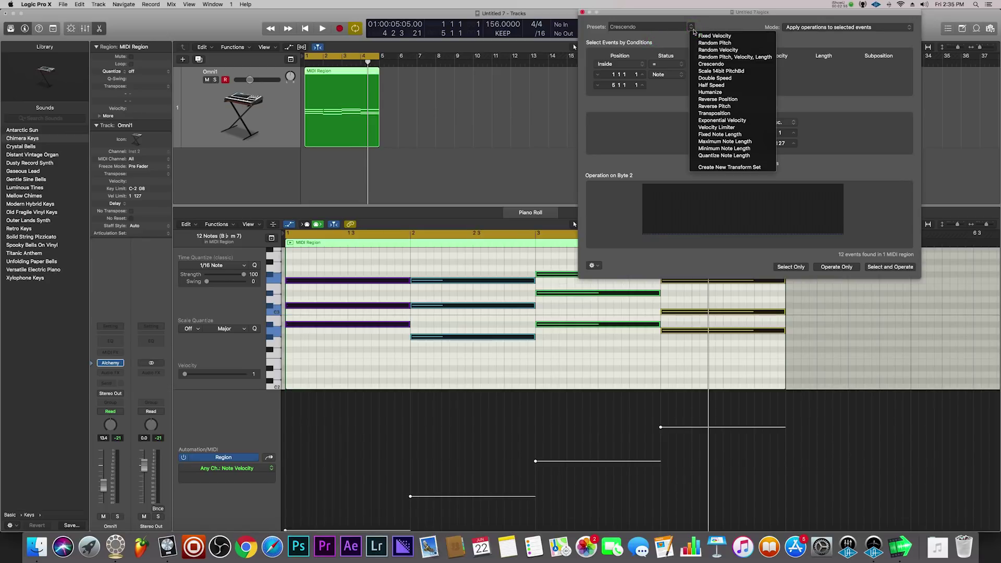
{"action": "left_click", "coordinate": [642, 107]}
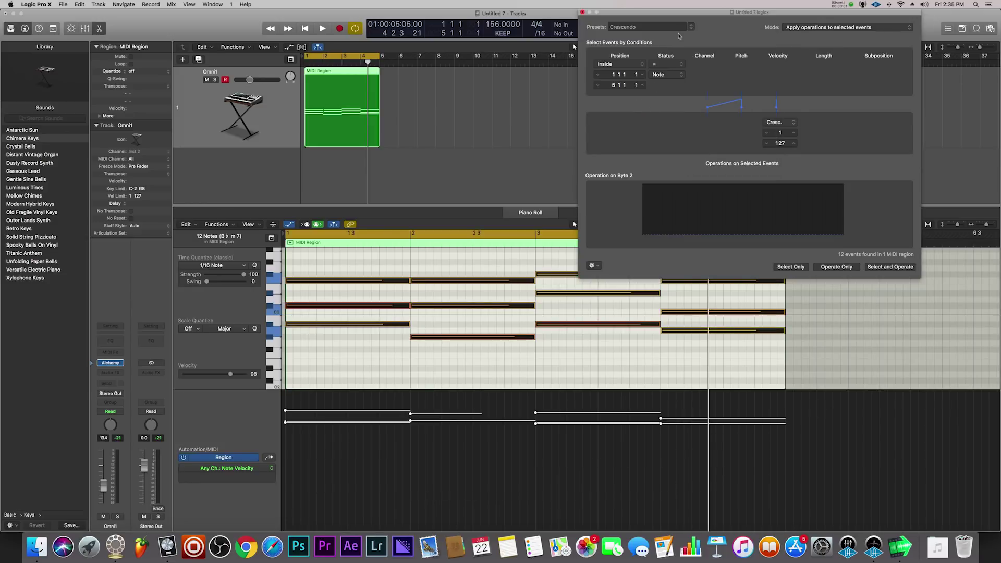
{"action": "left_click", "coordinate": [693, 26]}
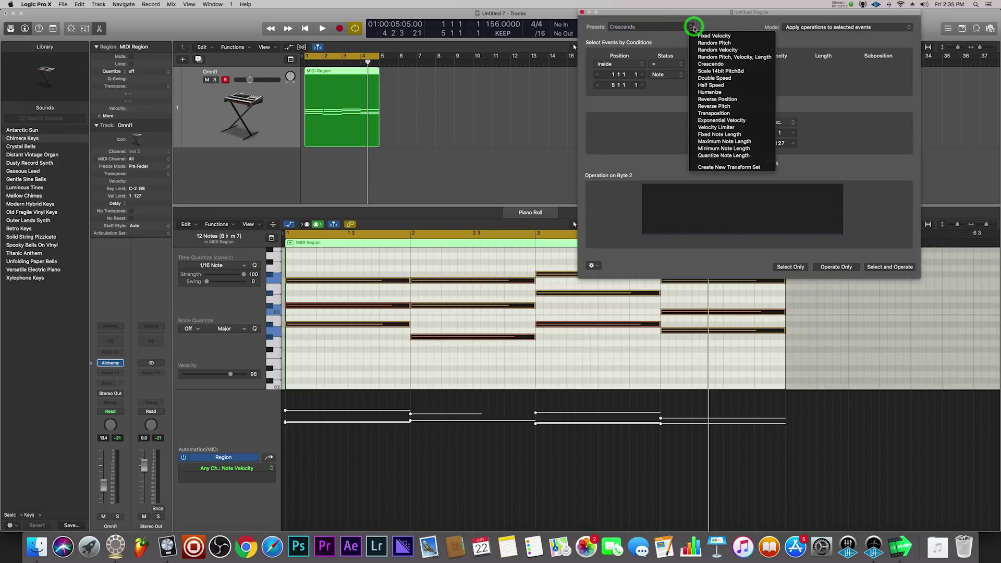
Reverse the 12 notes' positions with Reverse Position, listen, then reverse again to restore the order.
{"action": "left_click", "coordinate": [729, 100]}
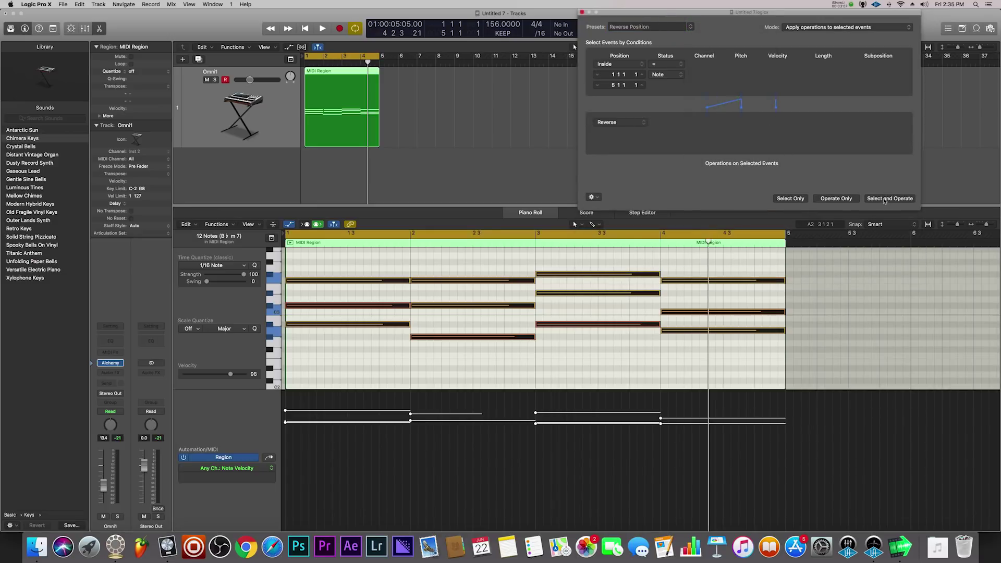
{"action": "left_click", "coordinate": [884, 200]}
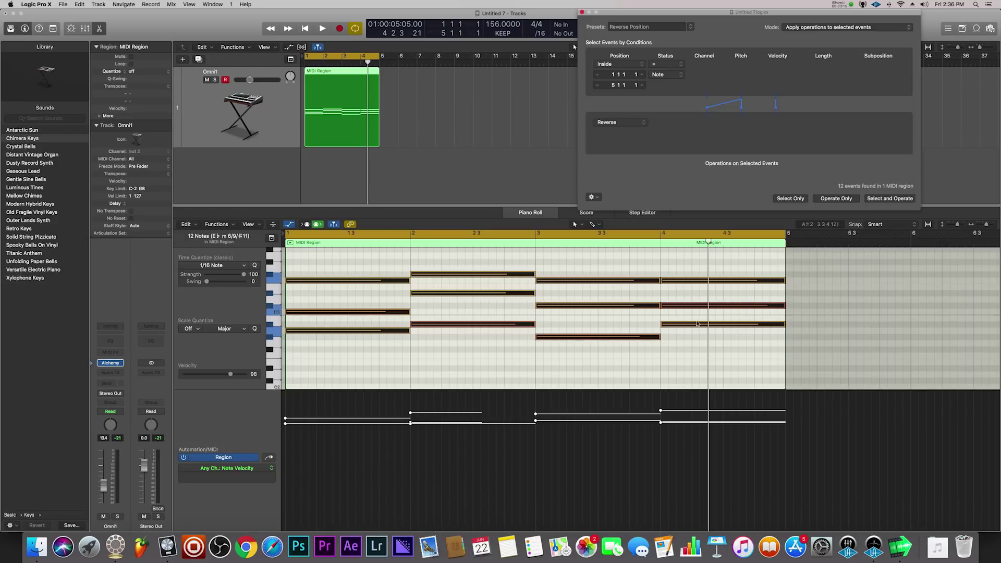
{"action": "key", "text": "space"}
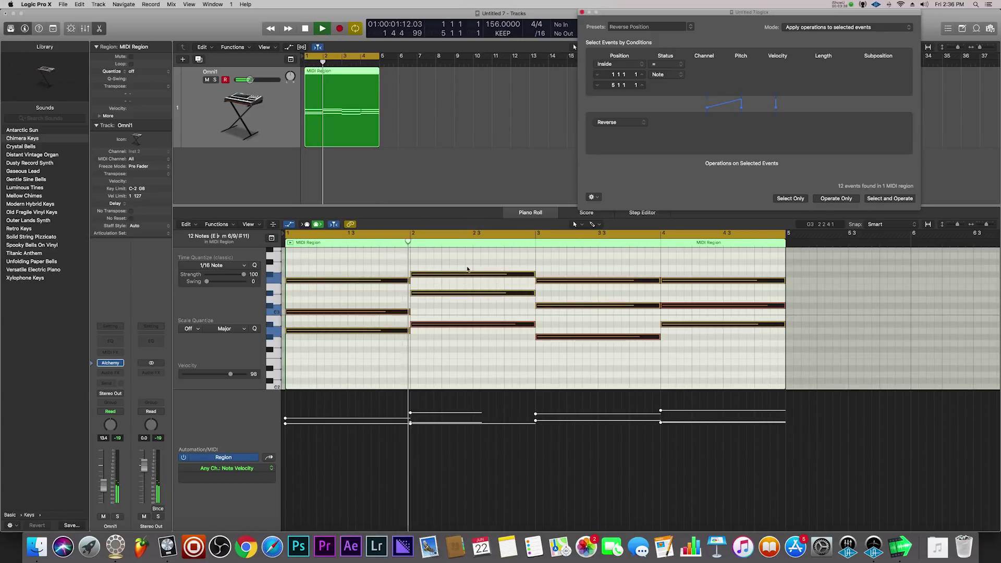
{"action": "key", "text": "space"}
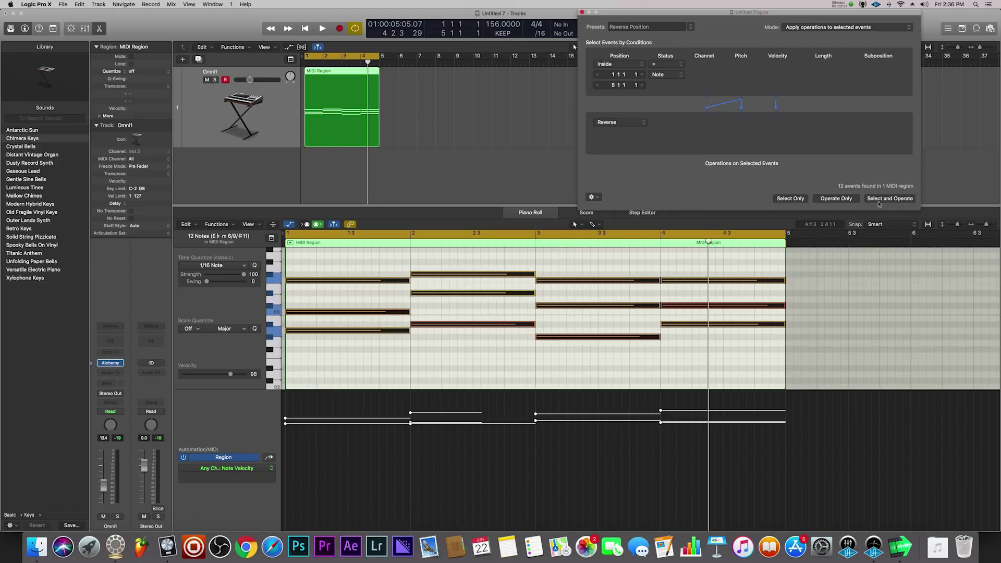
{"action": "left_click", "coordinate": [843, 198]}
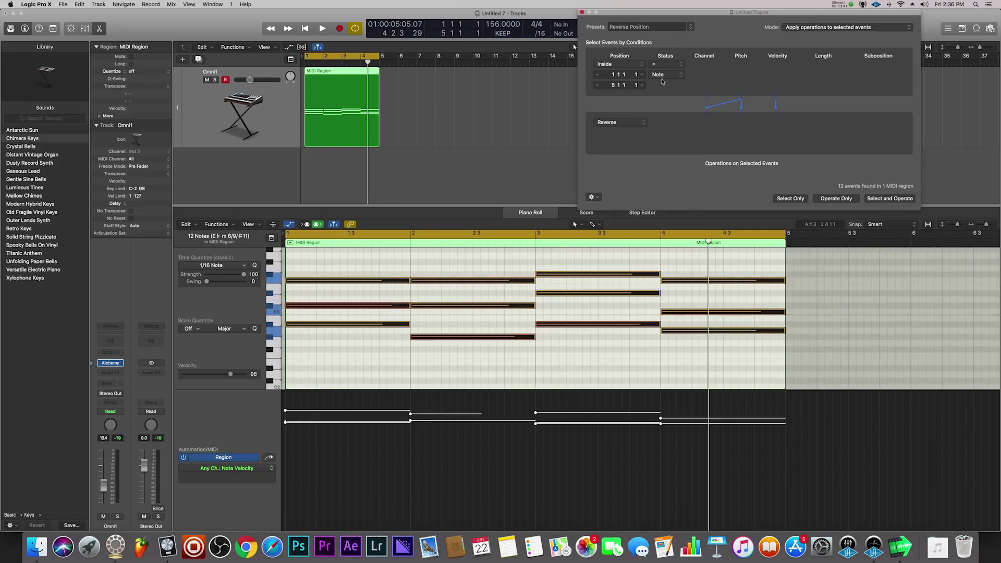
{"action": "left_click", "coordinate": [674, 27]}
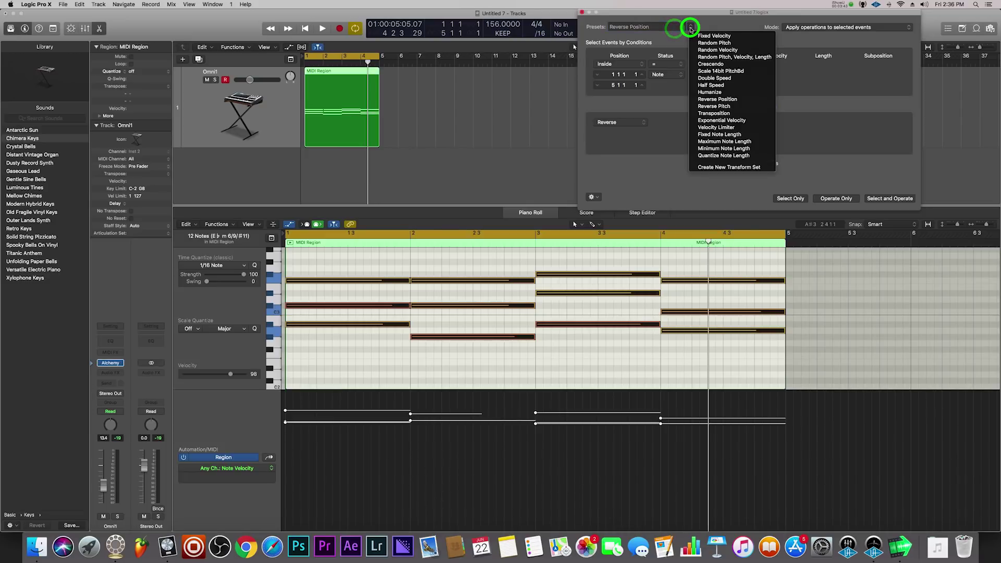
Apply the Humanize preset (±10 position, velocity and length) to all 12 notes.
{"action": "left_click", "coordinate": [714, 94]}
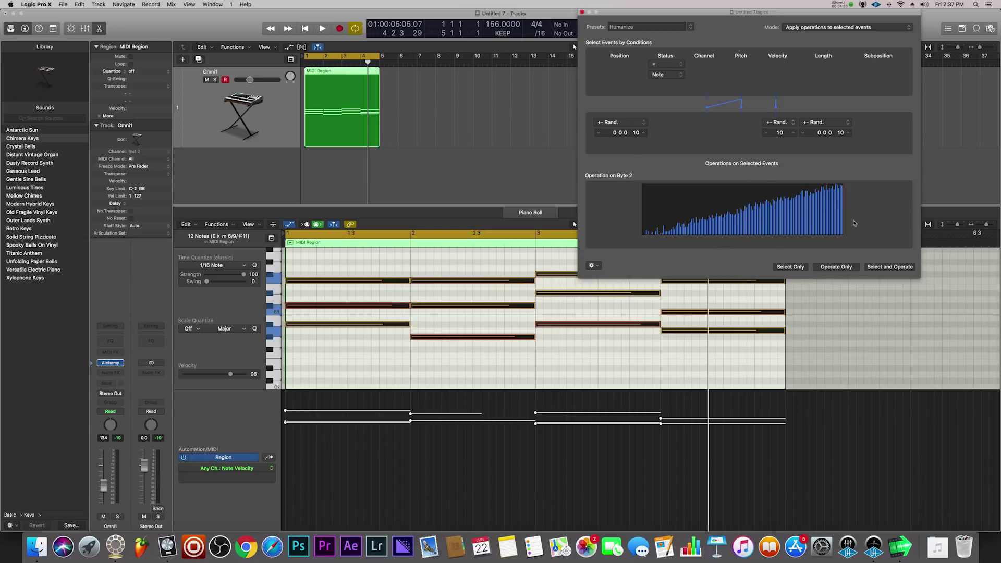
{"action": "left_click", "coordinate": [882, 267]}
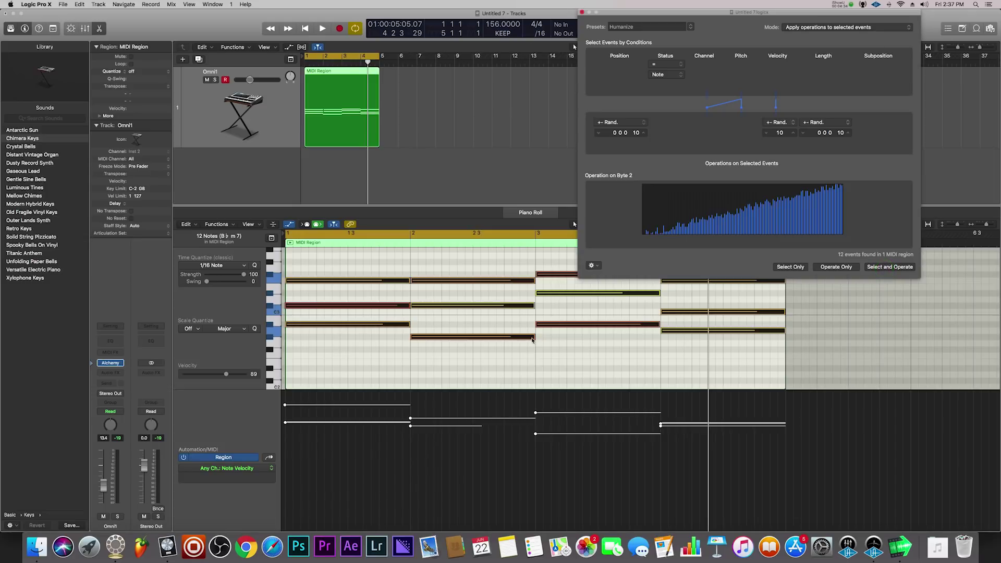
{"action": "left_click", "coordinate": [582, 12]}
Zoom in and scroll through the humanized notes across bars 1–5.
{"action": "left_click", "coordinate": [476, 320], "text": "ctrl+alt"}
{"action": "scroll", "coordinate": [476, 320], "scroll_direction": "left", "scroll_amount": 10}
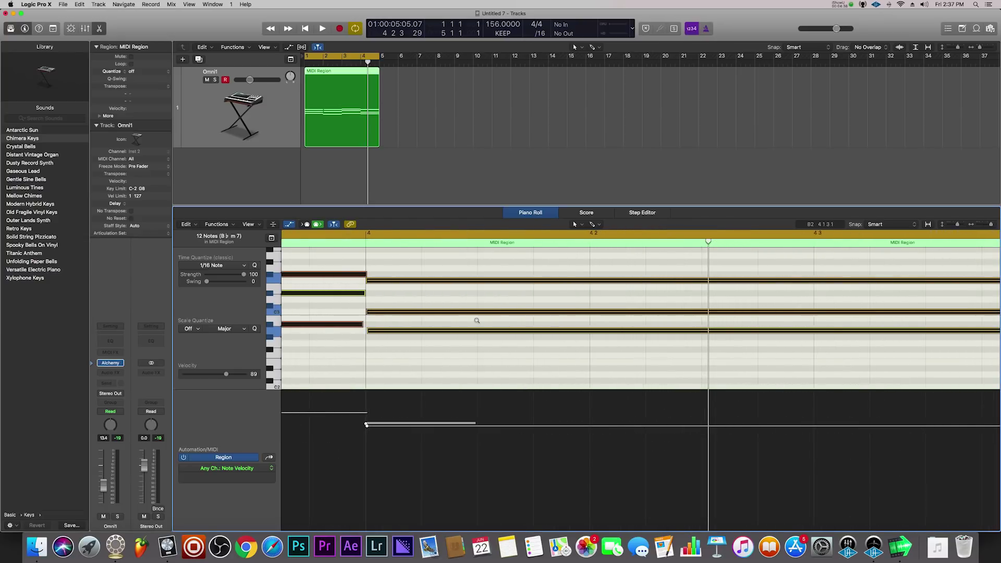
{"action": "scroll", "coordinate": [419, 321], "scroll_direction": "right", "scroll_amount": 10}
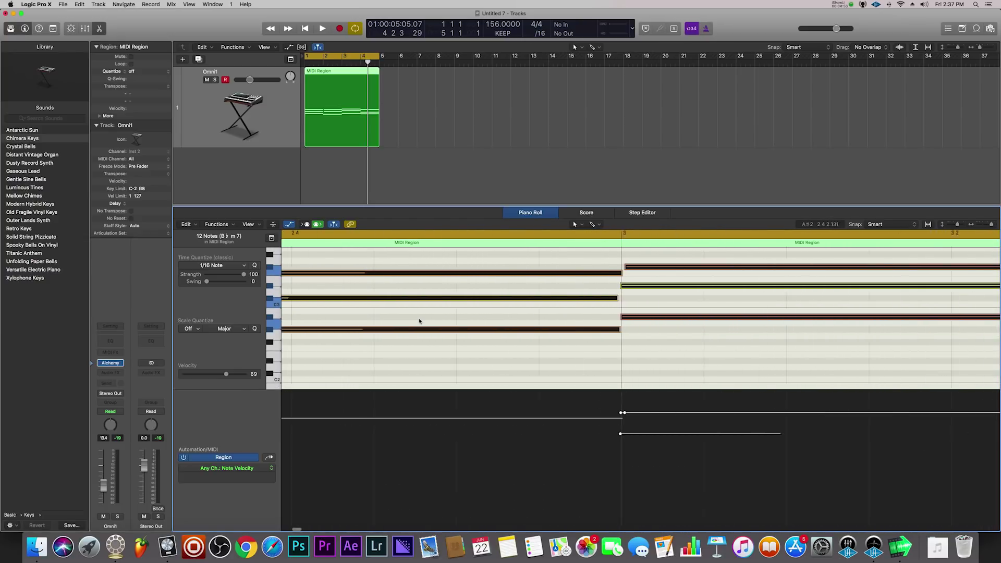
{"action": "scroll", "coordinate": [573, 339], "scroll_direction": "right", "scroll_amount": 15}
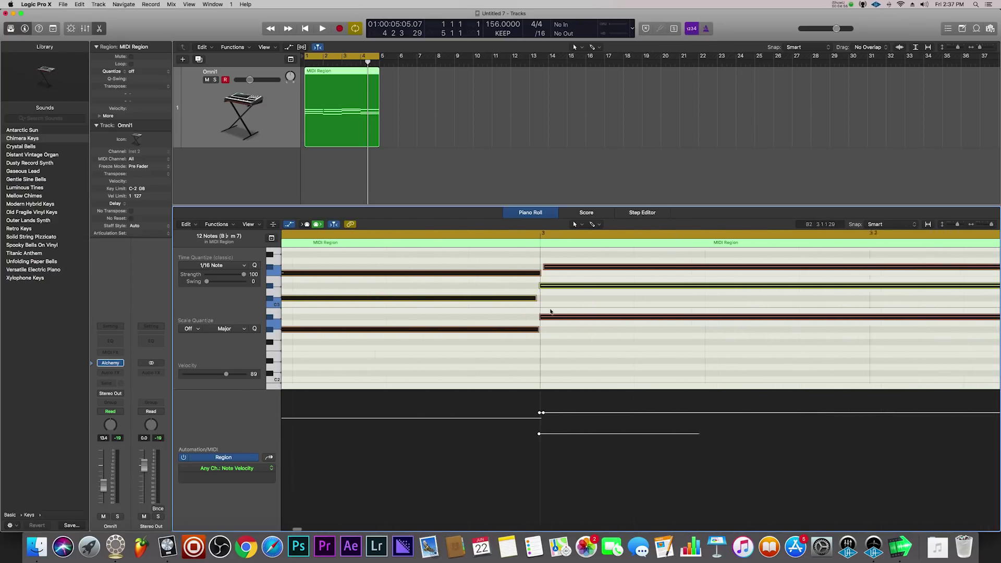
{"action": "scroll", "coordinate": [521, 311], "scroll_direction": "left", "scroll_amount": 8}
{"action": "scroll", "coordinate": [501, 310], "scroll_direction": "right", "scroll_amount": 10}
{"action": "scroll", "coordinate": [458, 310], "scroll_direction": "right", "scroll_amount": 20}
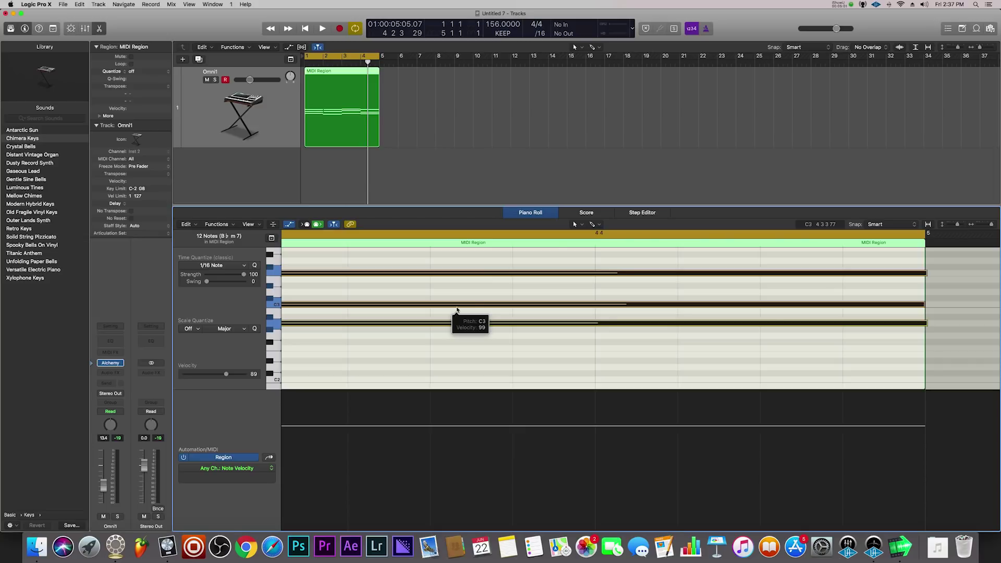
{"action": "scroll", "coordinate": [457, 310], "scroll_direction": "right", "scroll_amount": 5}
{"action": "scroll", "coordinate": [457, 310], "scroll_direction": "down", "scroll_amount": 6}
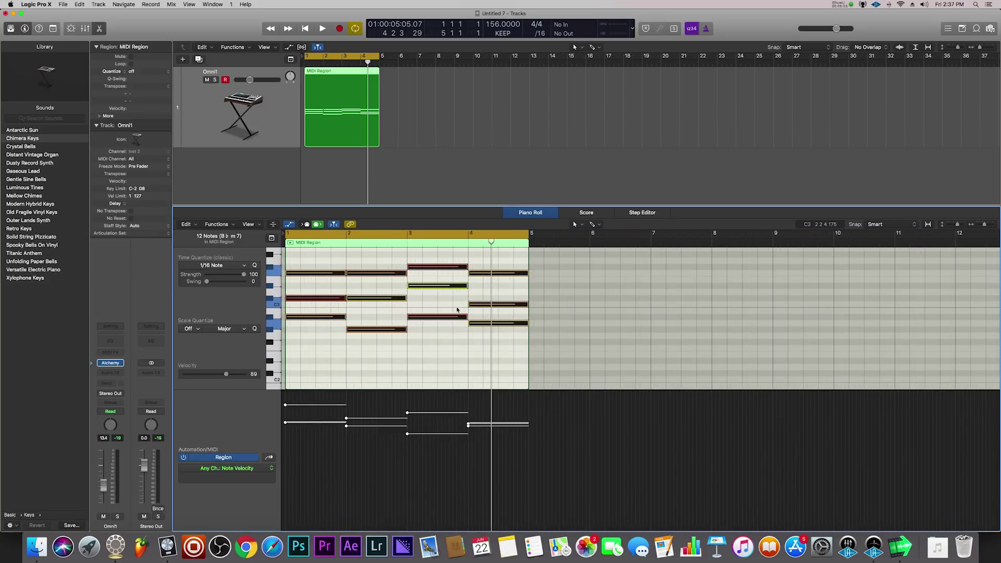
Play the humanized region back with all notes deselected.
{"action": "key", "text": "space"}
{"action": "left_click", "coordinate": [391, 254]}
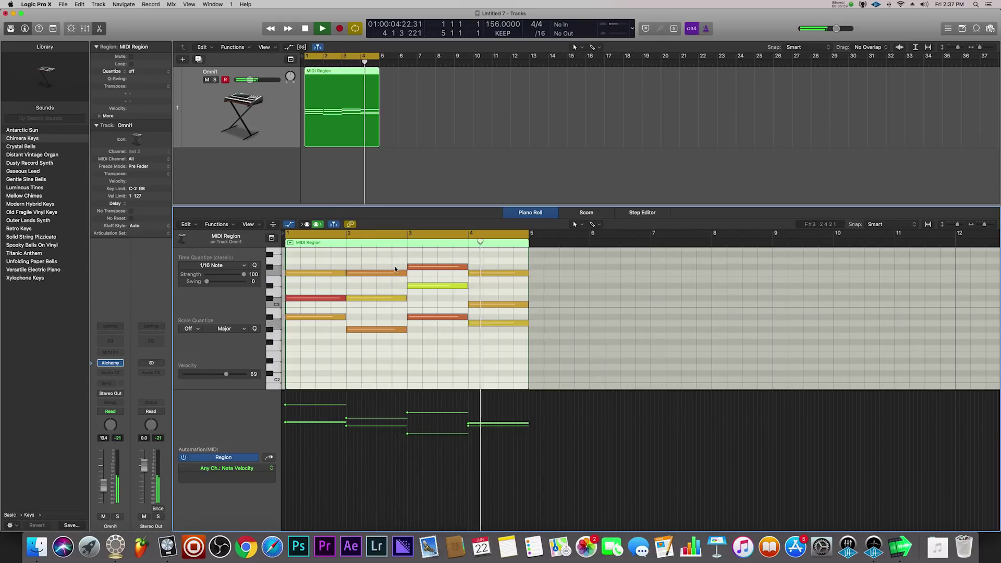
{"action": "key", "text": "space"}
{"action": "left_click", "coordinate": [216, 224]}
Reapply Humanize to all 12 notes with wider Position and Length random ranges.
{"action": "mouse_move", "coordinate": [260, 297]}
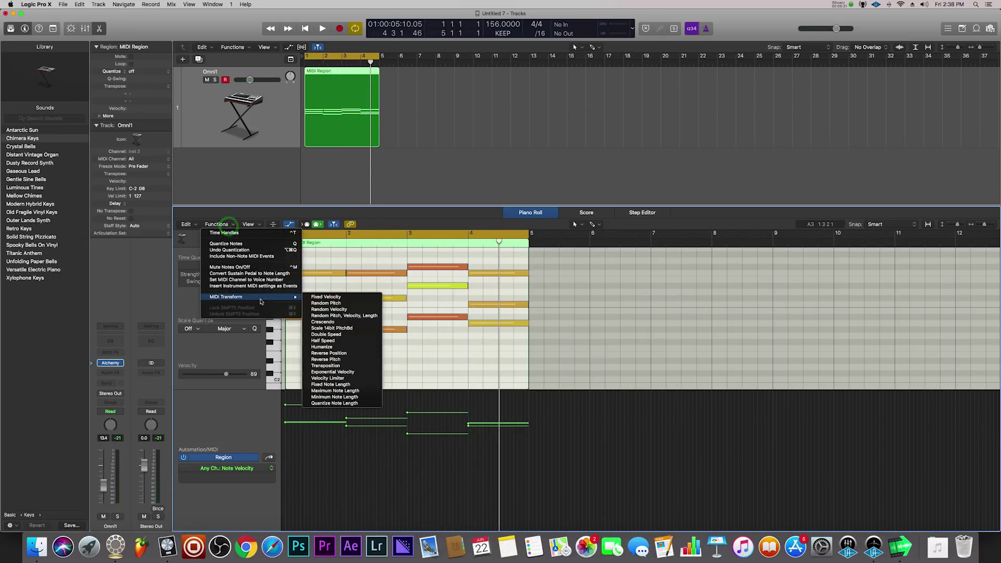
{"action": "left_click", "coordinate": [331, 347]}
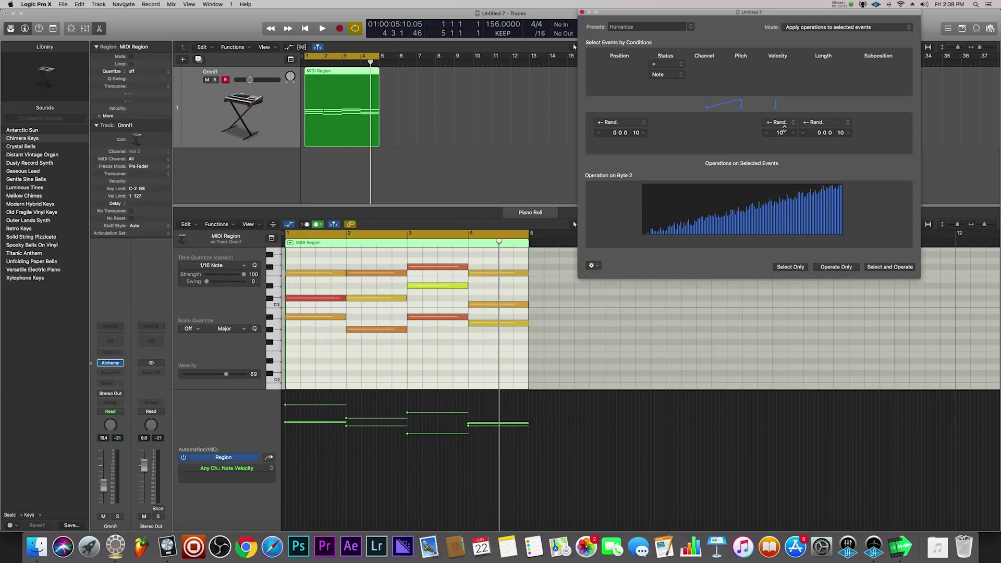
{"action": "left_click_drag", "start_coordinate": [624, 134], "coordinate": [624, 132]}
{"action": "left_click_drag", "start_coordinate": [829, 134], "coordinate": [829, 133]}
{"action": "left_click", "coordinate": [891, 267]}
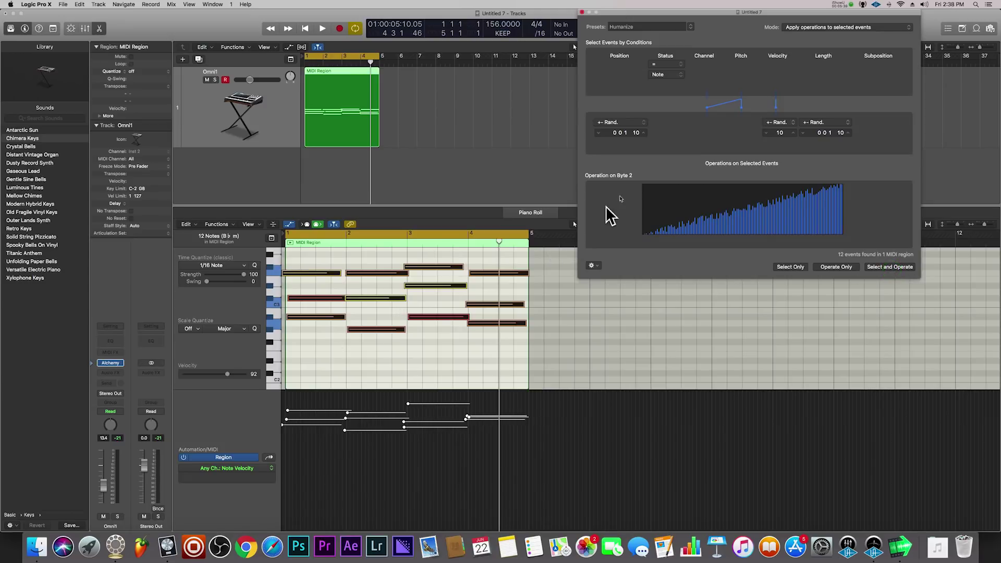
{"action": "left_click", "coordinate": [303, 273]}
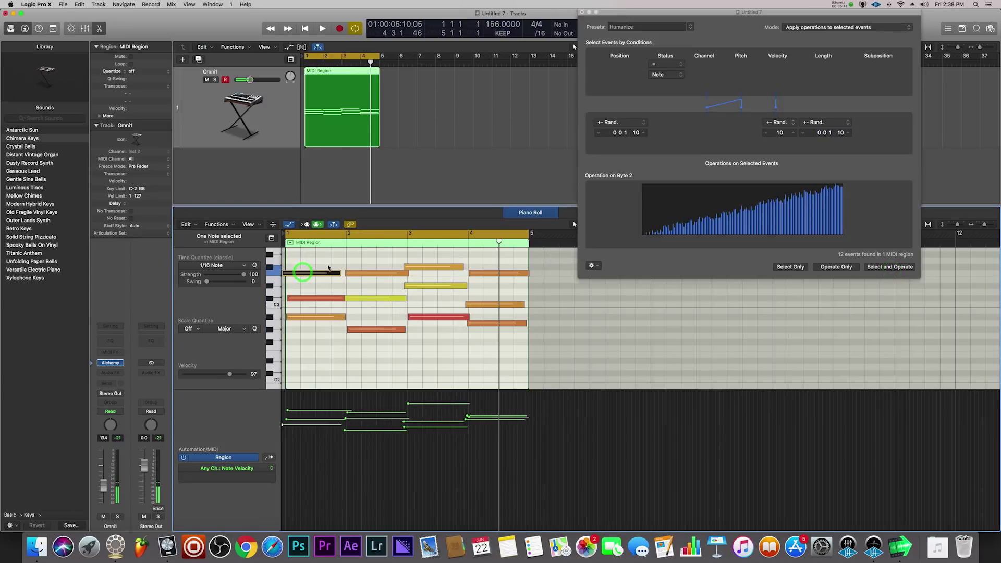
Nudge the first note slightly later and play the region to hear it.
{"action": "left_click_drag", "start_coordinate": [306, 279], "coordinate": [308, 277]}
{"action": "key", "text": "space"}
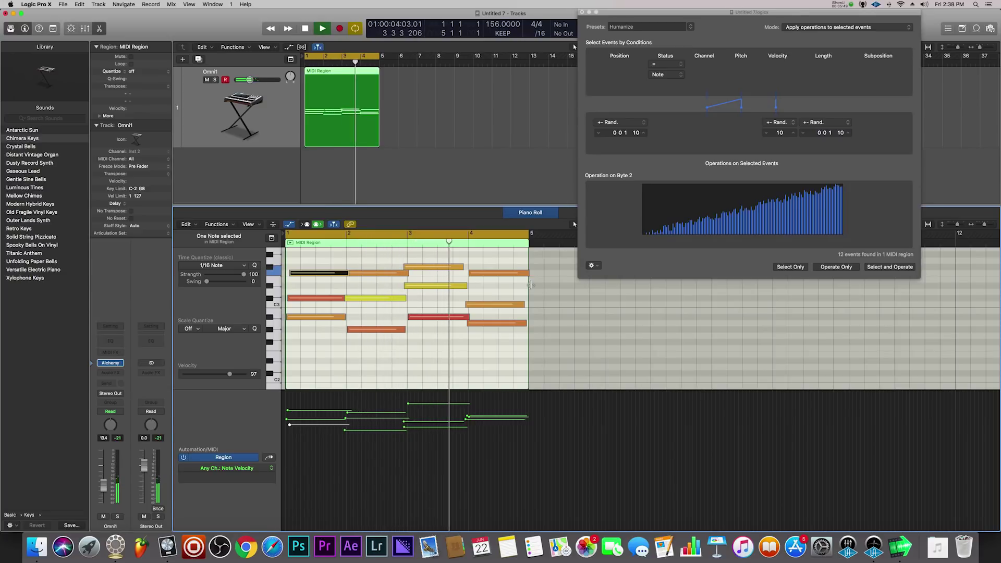
{"action": "key", "text": "space"}
Shift the bar 3 note slightly in time, listen, then deselect it and undo the move.
{"action": "left_click_drag", "start_coordinate": [416, 285], "coordinate": [424, 269]}
{"action": "key", "text": "space"}
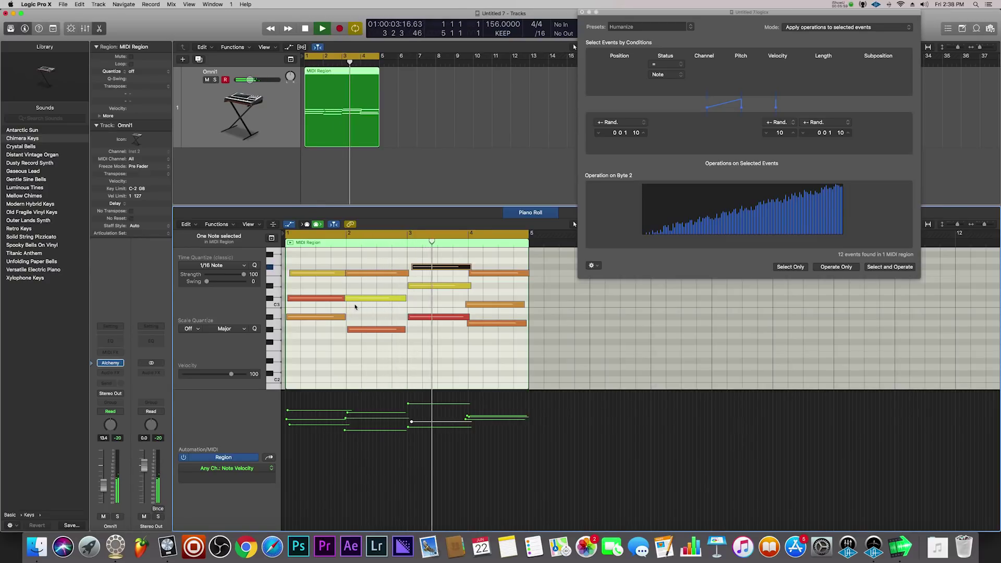
{"action": "key", "text": "space"}
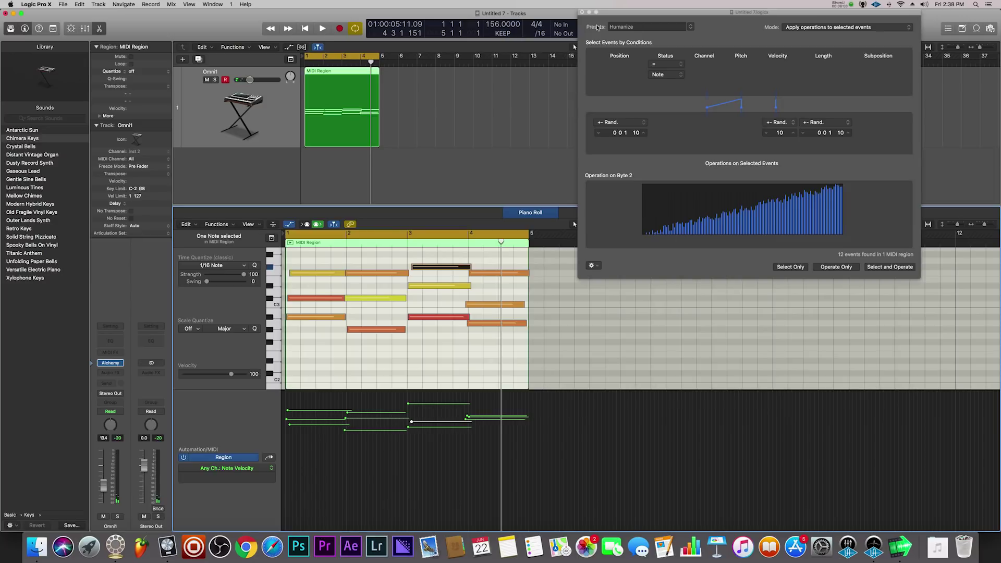
{"action": "left_click", "coordinate": [458, 253]}
{"action": "key", "text": "super+z"}
{"action": "key", "text": "super+z"}
{"action": "key", "text": "super+z"}
{"action": "key", "text": "super+z"}
Move the MIDI Transform window lower and to the right, then show its preset list.
{"action": "left_click", "coordinate": [641, 26]}
{"action": "left_click", "coordinate": [691, 26]}
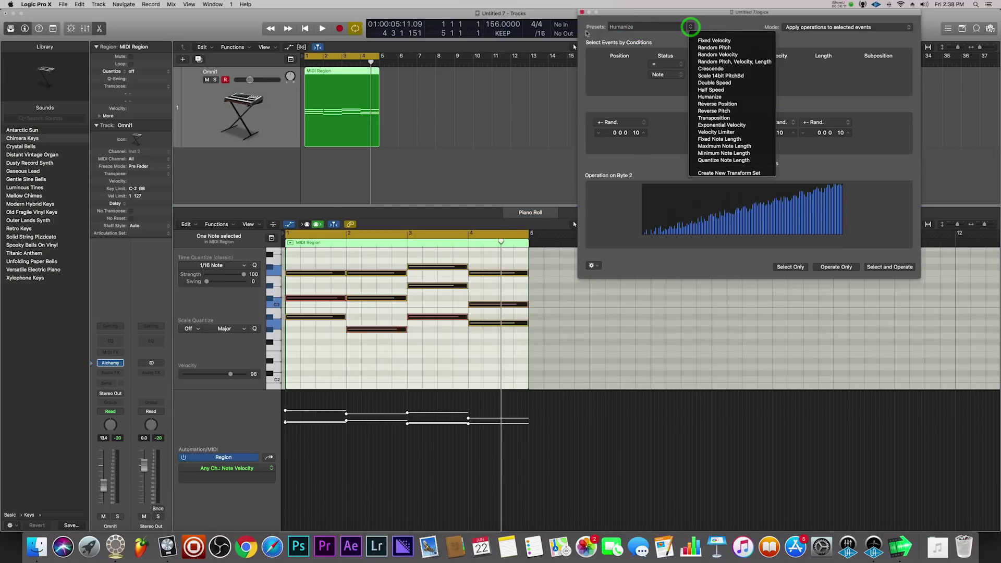
{"action": "left_click", "coordinate": [690, 26]}
{"action": "mouse_move", "coordinate": [655, 21]}
{"action": "left_mouse_down"}
{"action": "mouse_move", "coordinate": [634, 45]}
{"action": "mouse_move", "coordinate": [675, 40]}
{"action": "mouse_move", "coordinate": [661, 36]}
{"action": "left_mouse_up"}
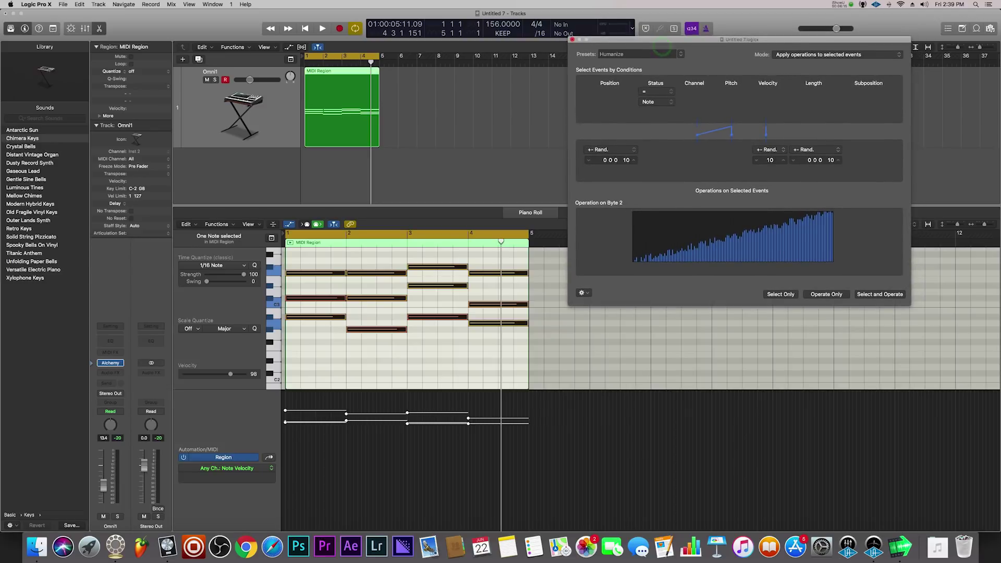
{"action": "left_click", "coordinate": [681, 54]}
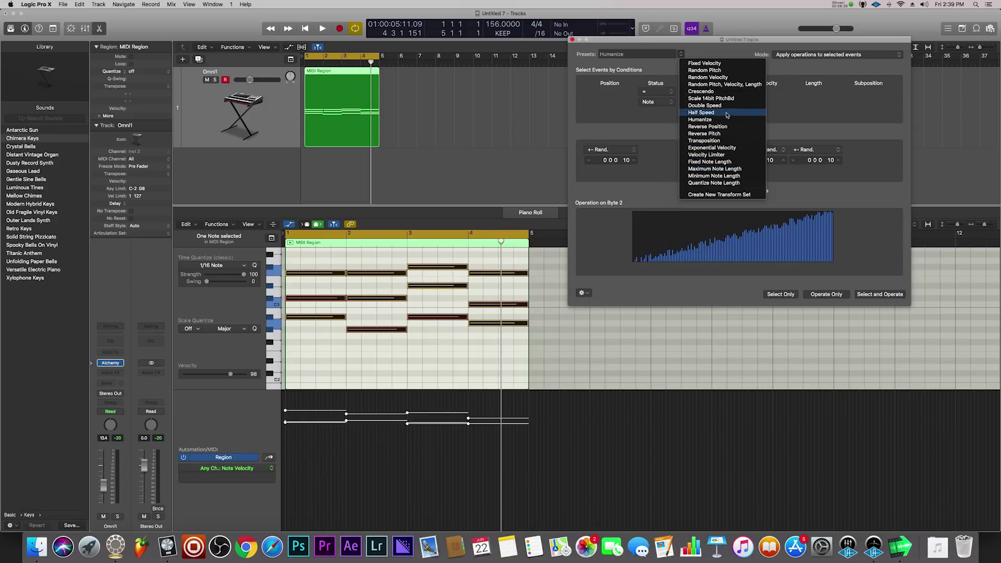
Apply the Transposition preset with Add -2 to drop all notes two semitones, then listen.
{"action": "left_click", "coordinate": [703, 141]}
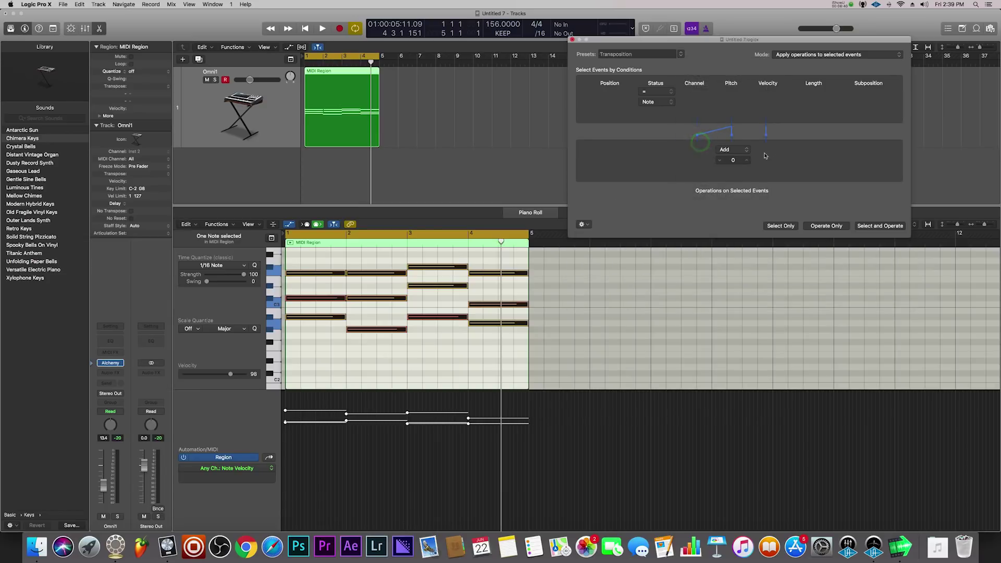
{"action": "left_click", "coordinate": [719, 162]}
{"action": "left_click", "coordinate": [876, 226]}
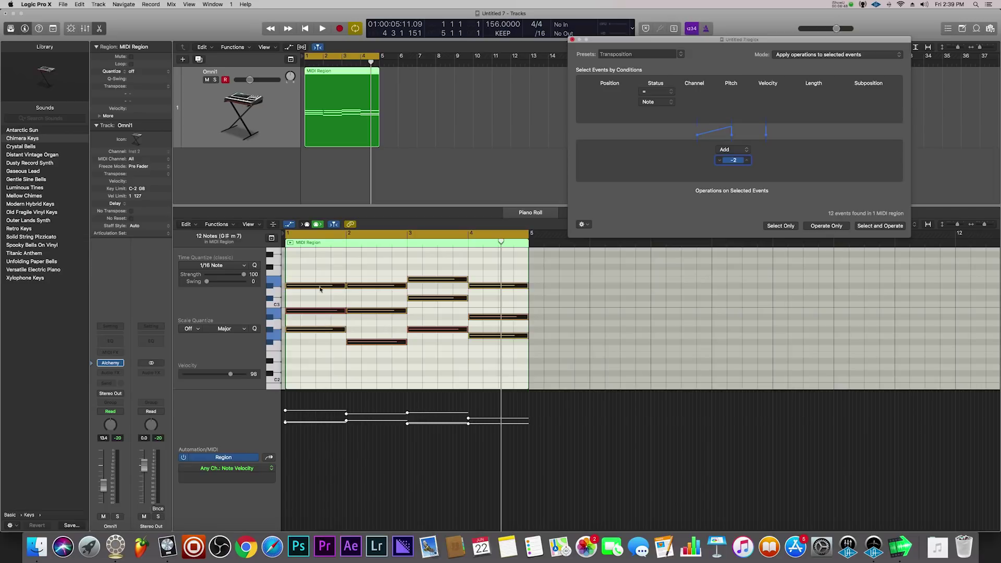
{"action": "key", "text": "space"}
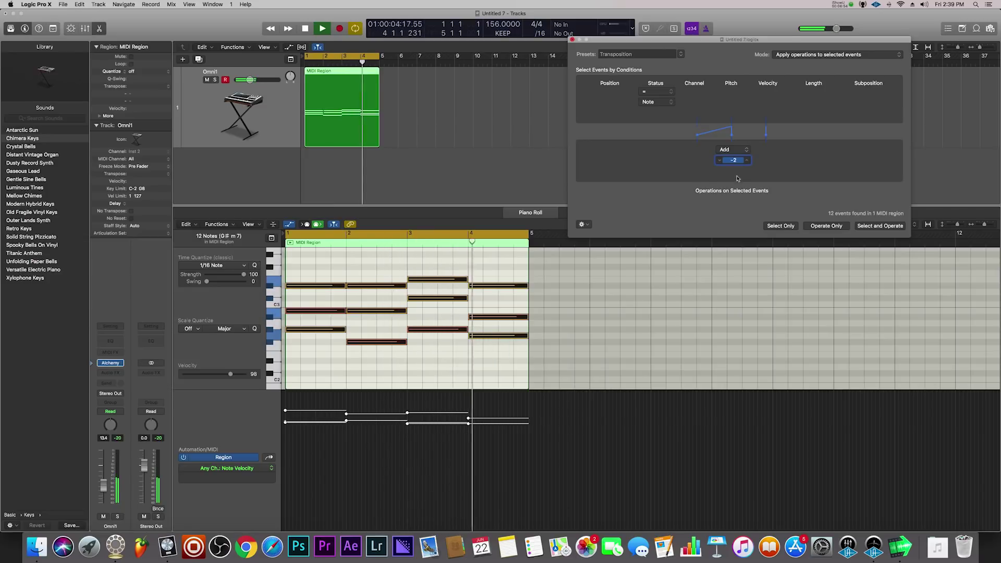
{"action": "key", "text": "space"}
Set Transposition Add to 2, raise all notes two semitones, and play them back.
{"action": "double_click", "coordinate": [748, 160]}
{"action": "left_click", "coordinate": [747, 158]}
{"action": "left_click", "coordinate": [894, 227]}
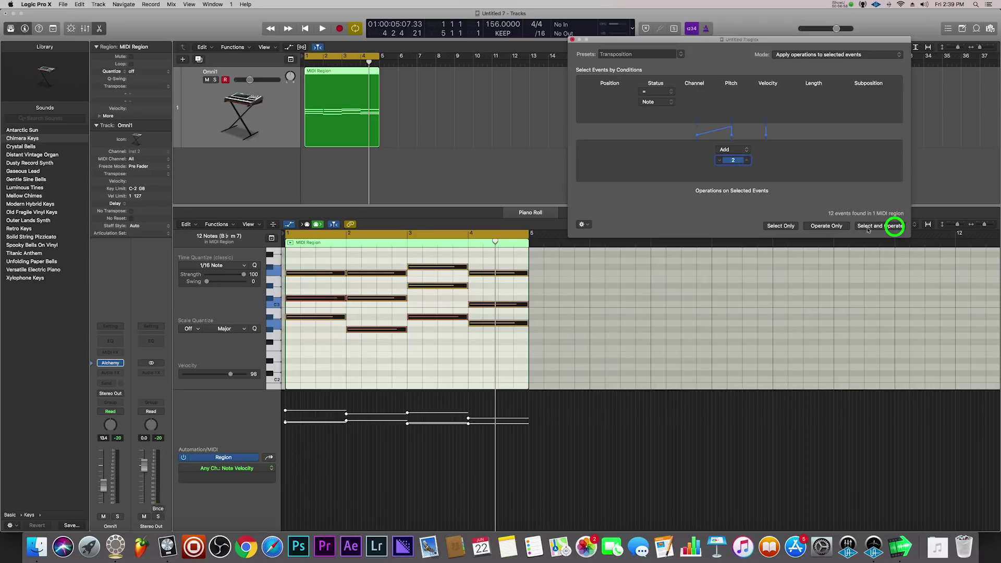
{"action": "key", "text": "space"}
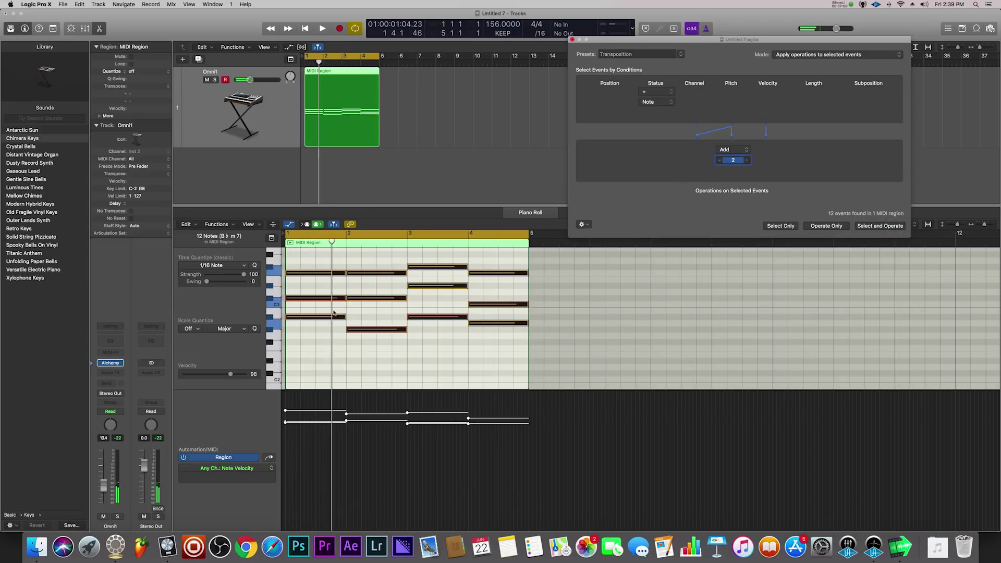